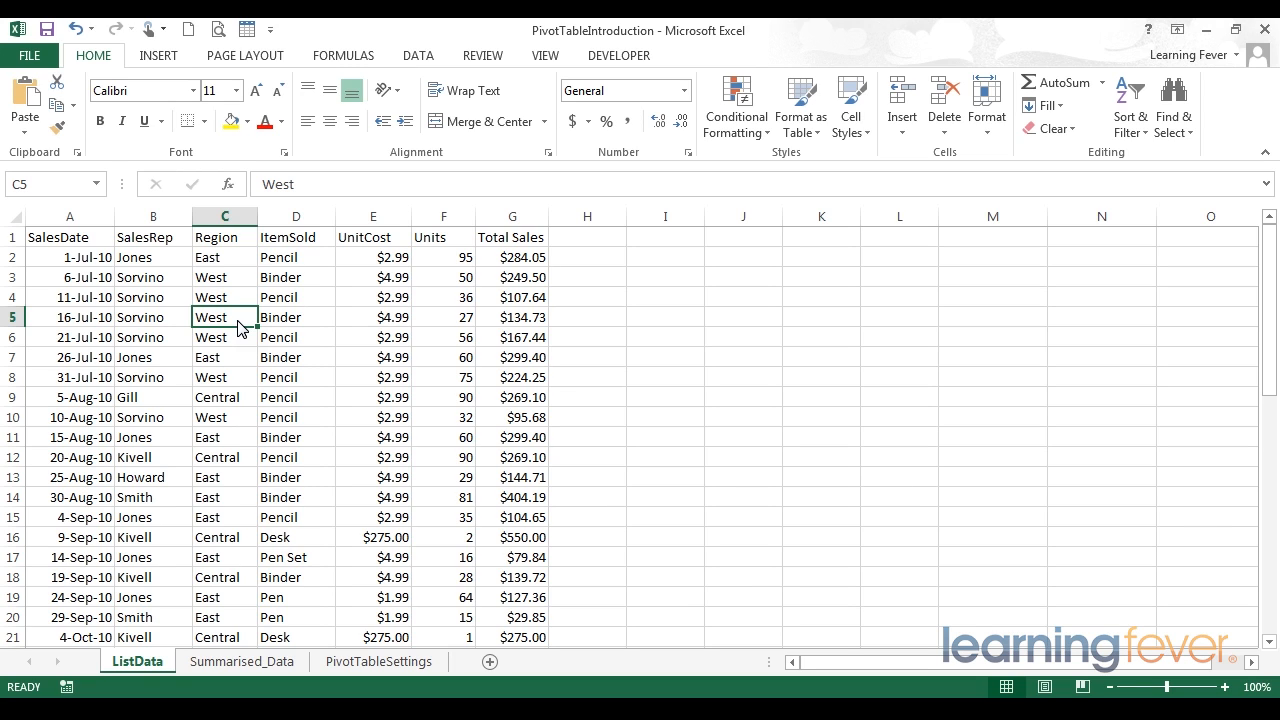
# Examine the sales records on the ListData sheet and compare them with the units-by-region summary on the Summarised_Data sheet
pyautogui.moveTo(60, 240); pyautogui.dragTo(501, 459)
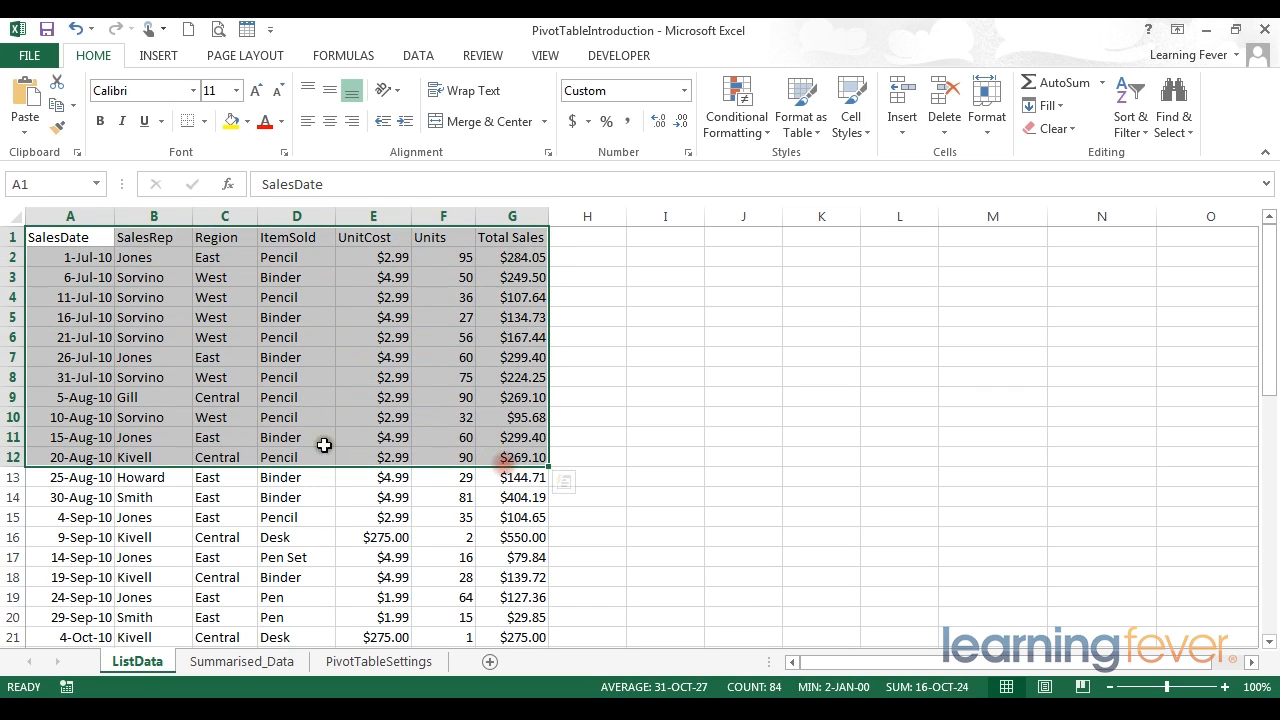
pyautogui.click(208, 368)
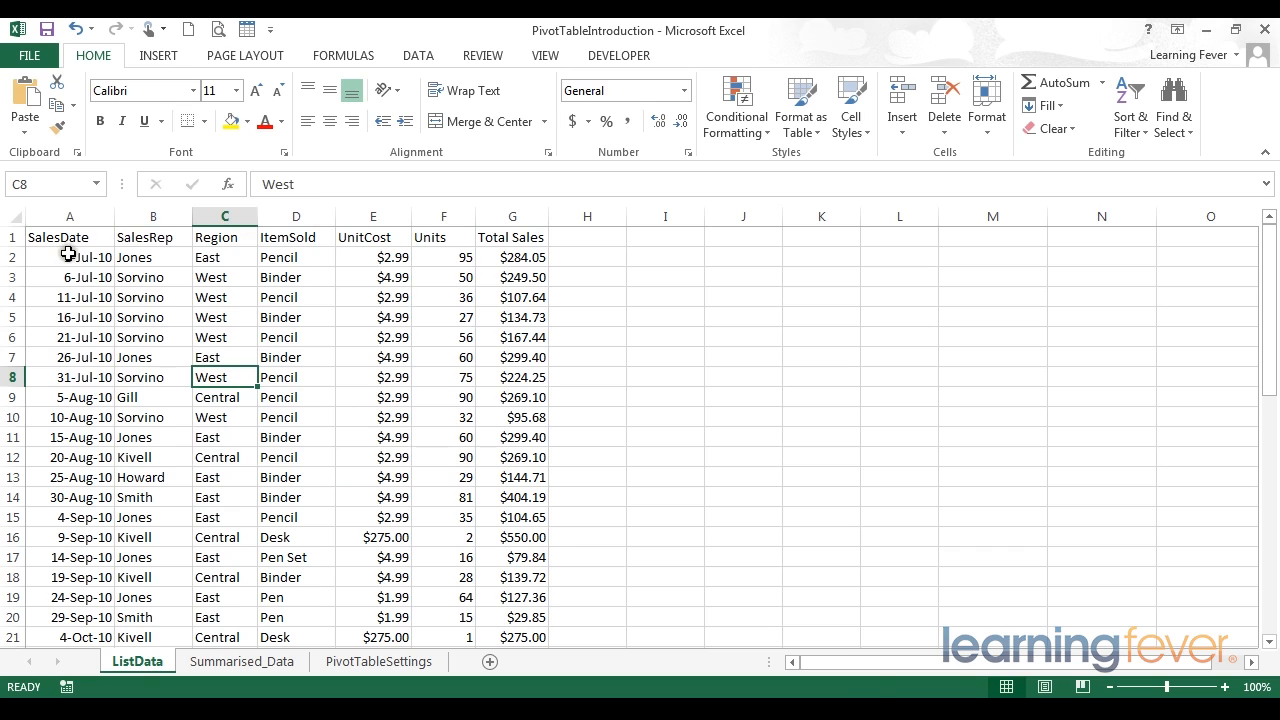
pyautogui.moveTo(64, 254)
pyautogui.mouseDown()
pyautogui.moveTo(549, 254)
pyautogui.moveTo(535, 254)
pyautogui.mouseUp()
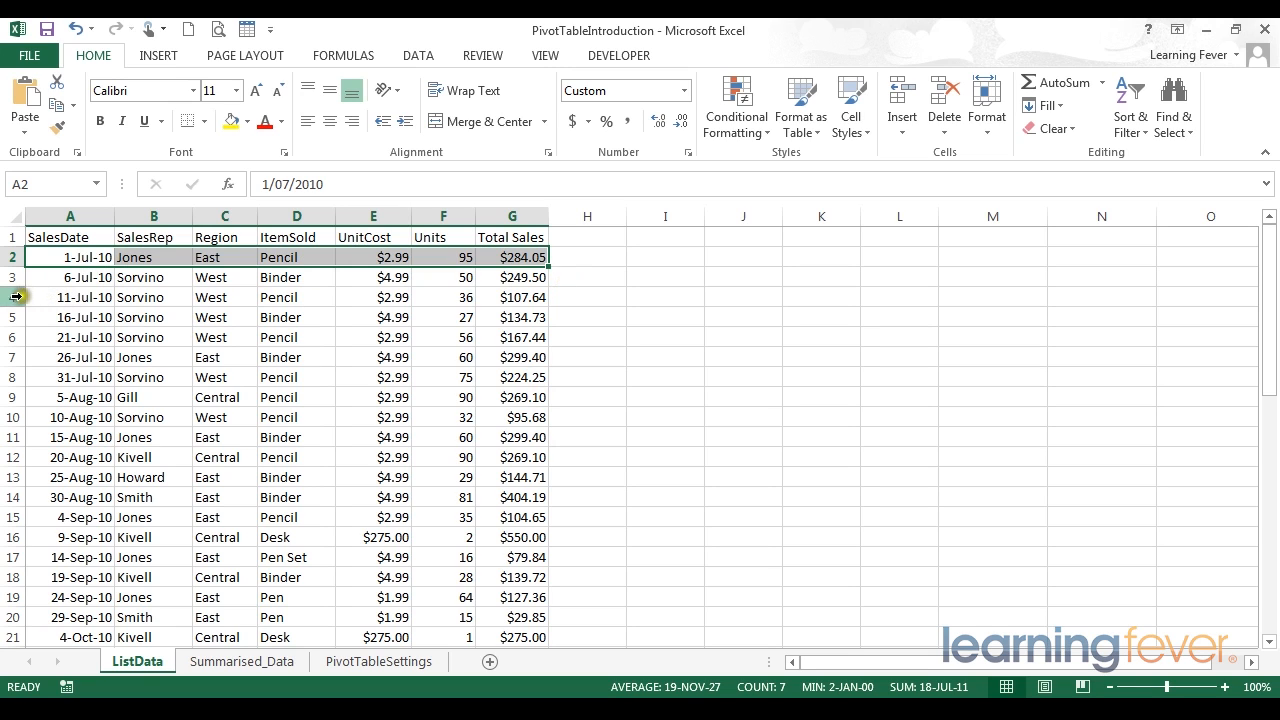
pyautogui.click(86, 297)
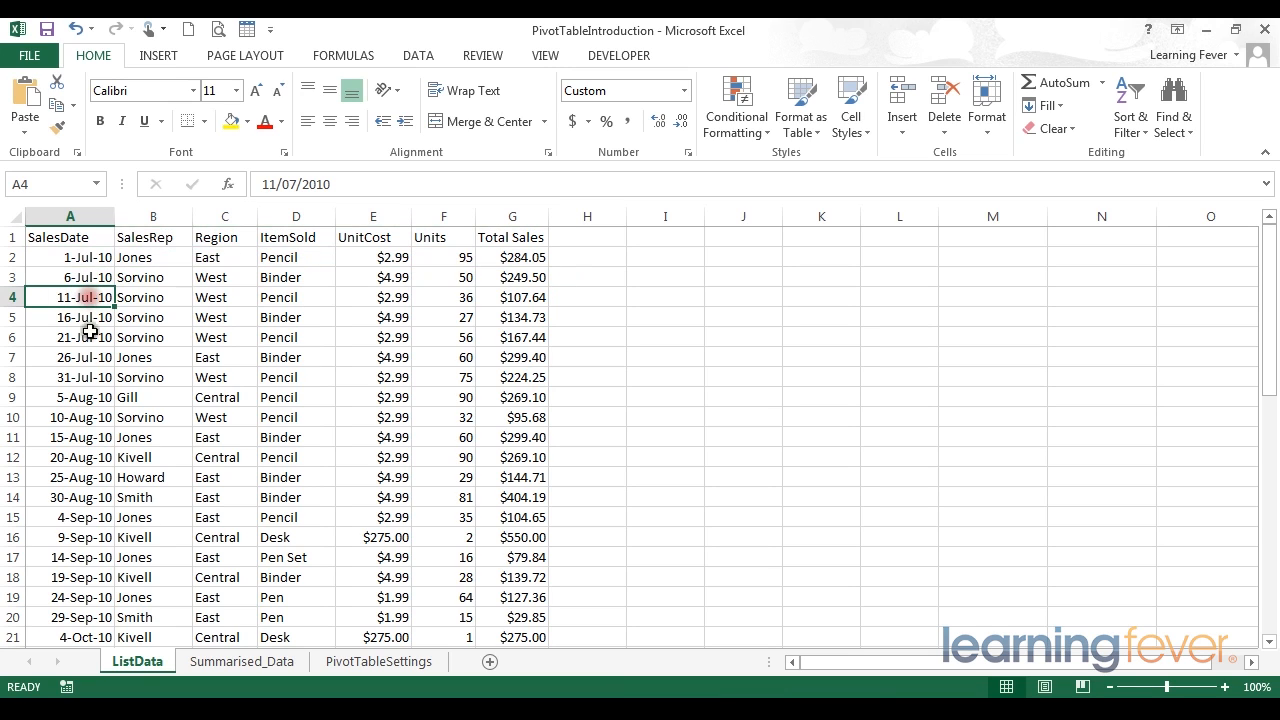
pyautogui.click(228, 662)
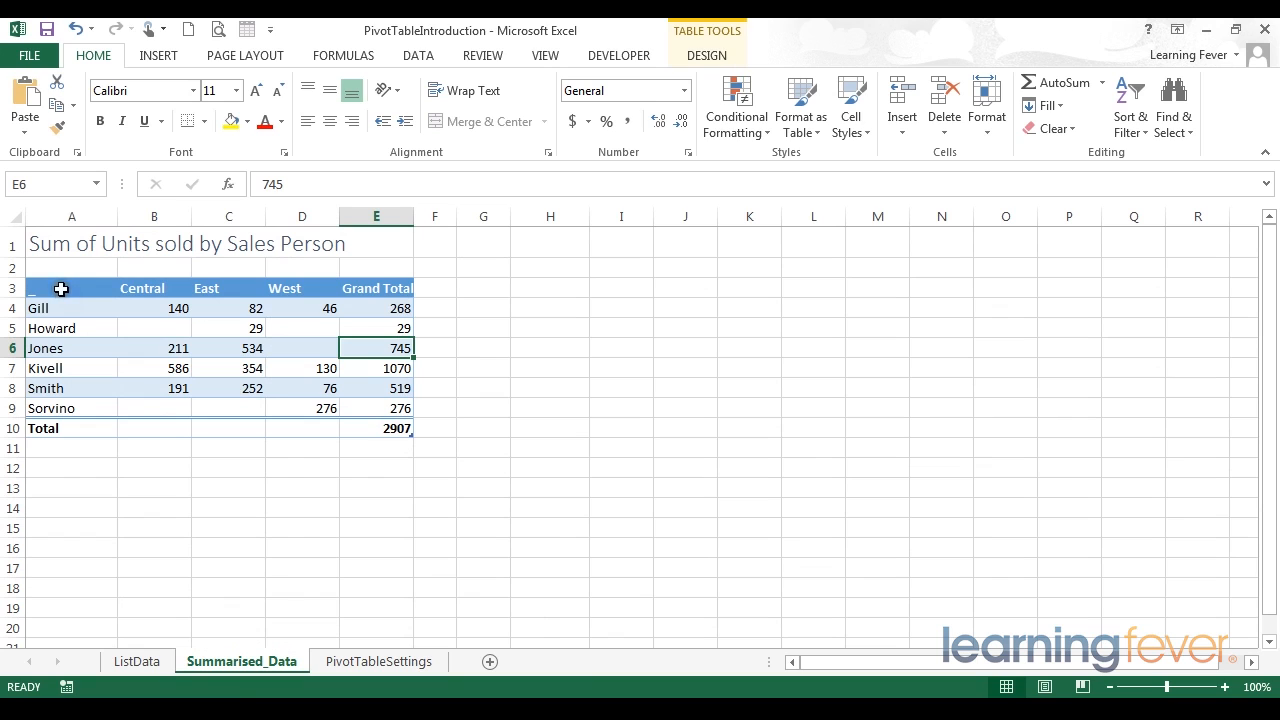
pyautogui.moveTo(65, 424); pyautogui.dragTo(406, 287)
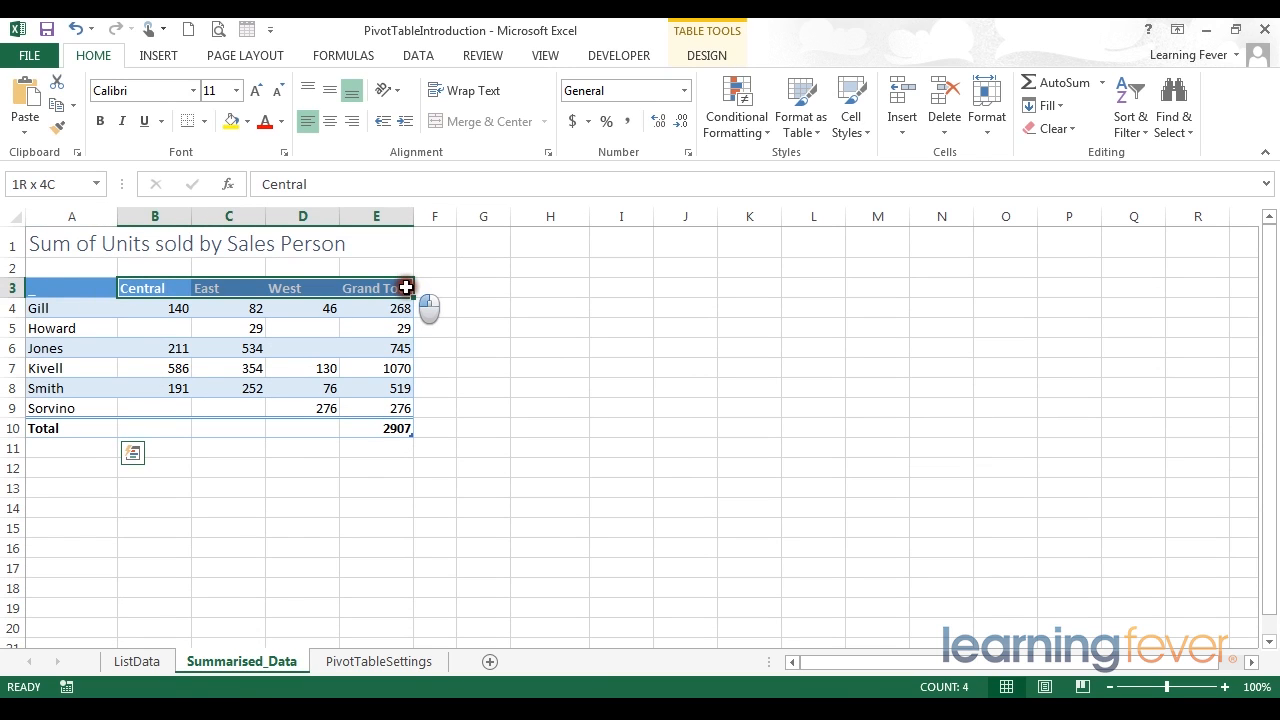
pyautogui.moveTo(380, 425); pyautogui.dragTo(162, 309)
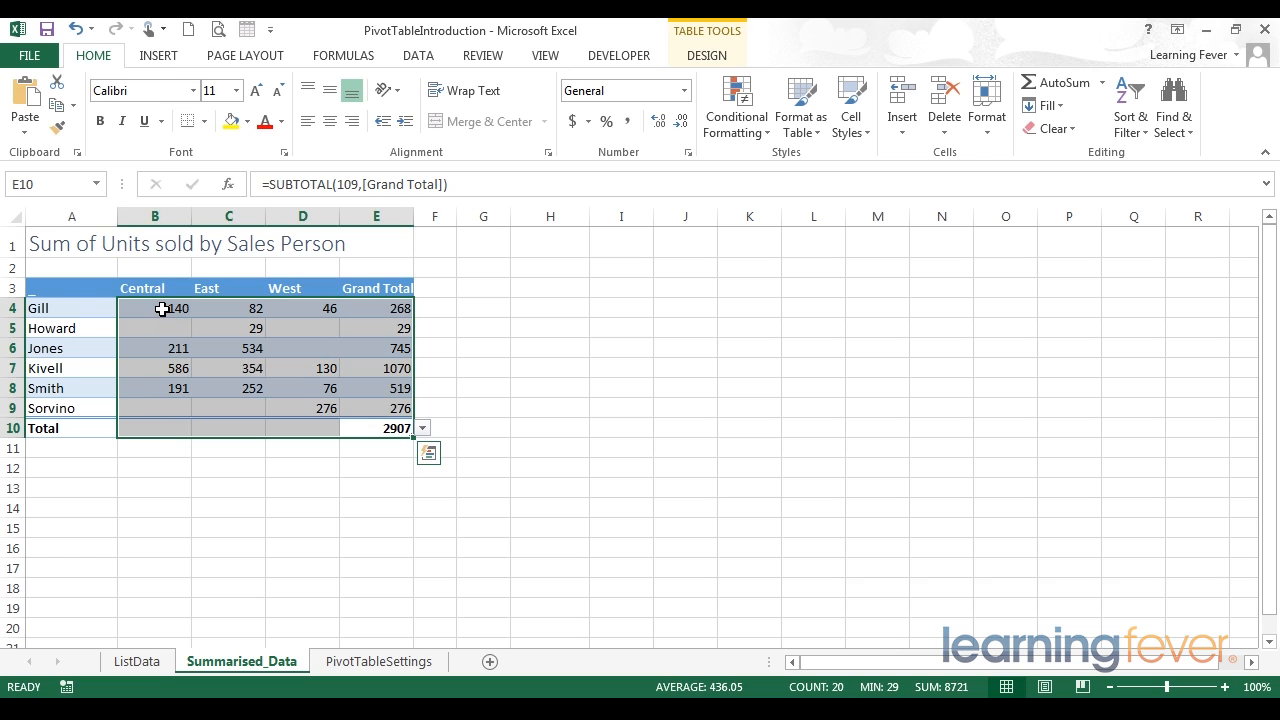
pyautogui.click(162, 309)
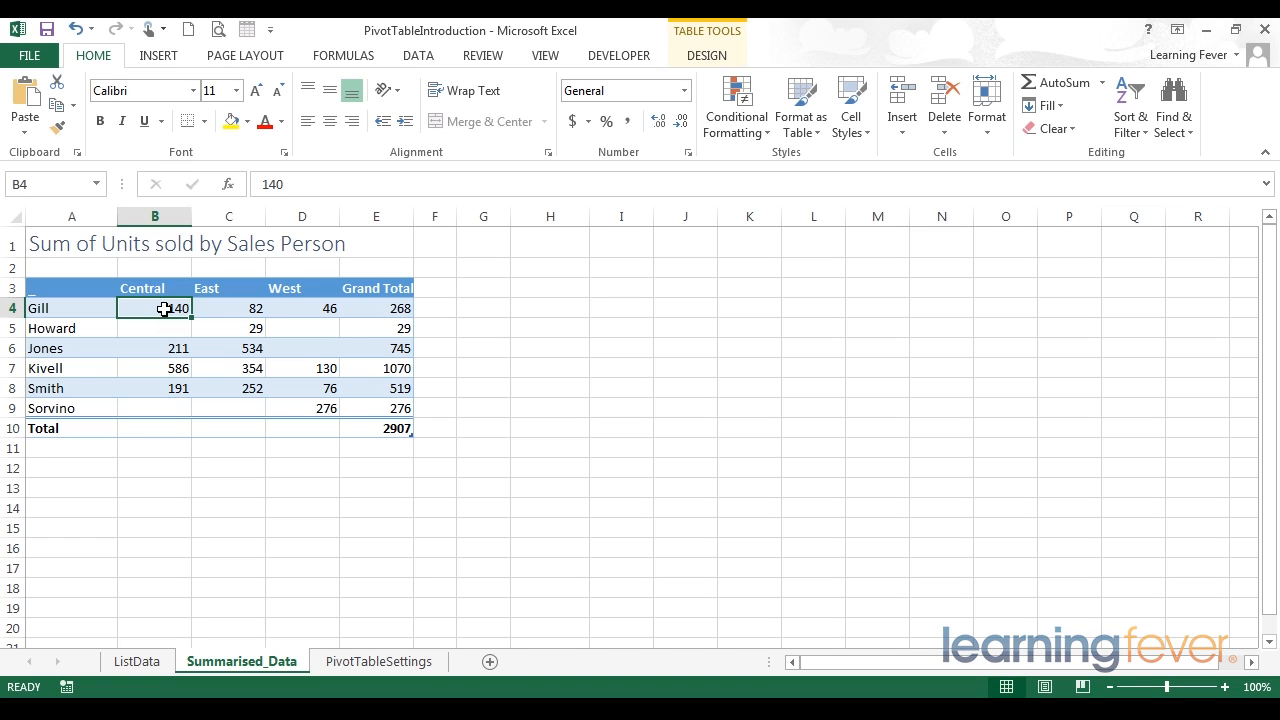
pyautogui.click(142, 662)
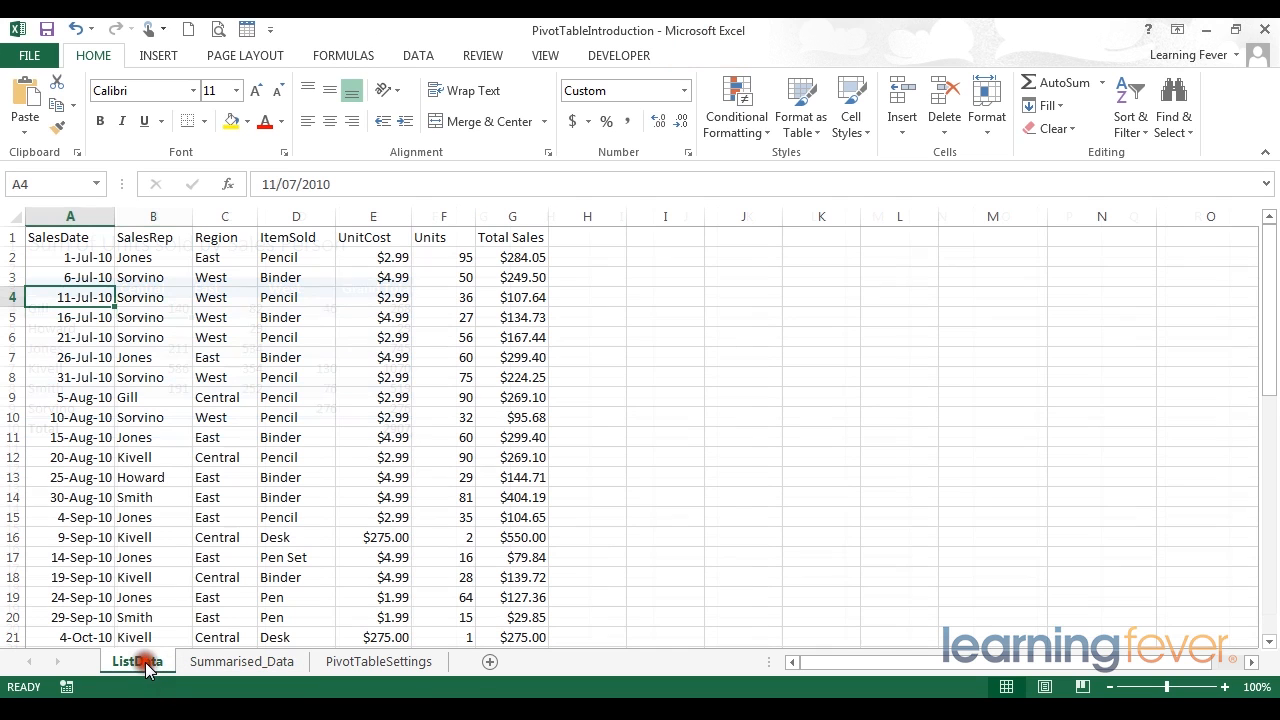
pyautogui.moveTo(55, 237); pyautogui.dragTo(500, 277)
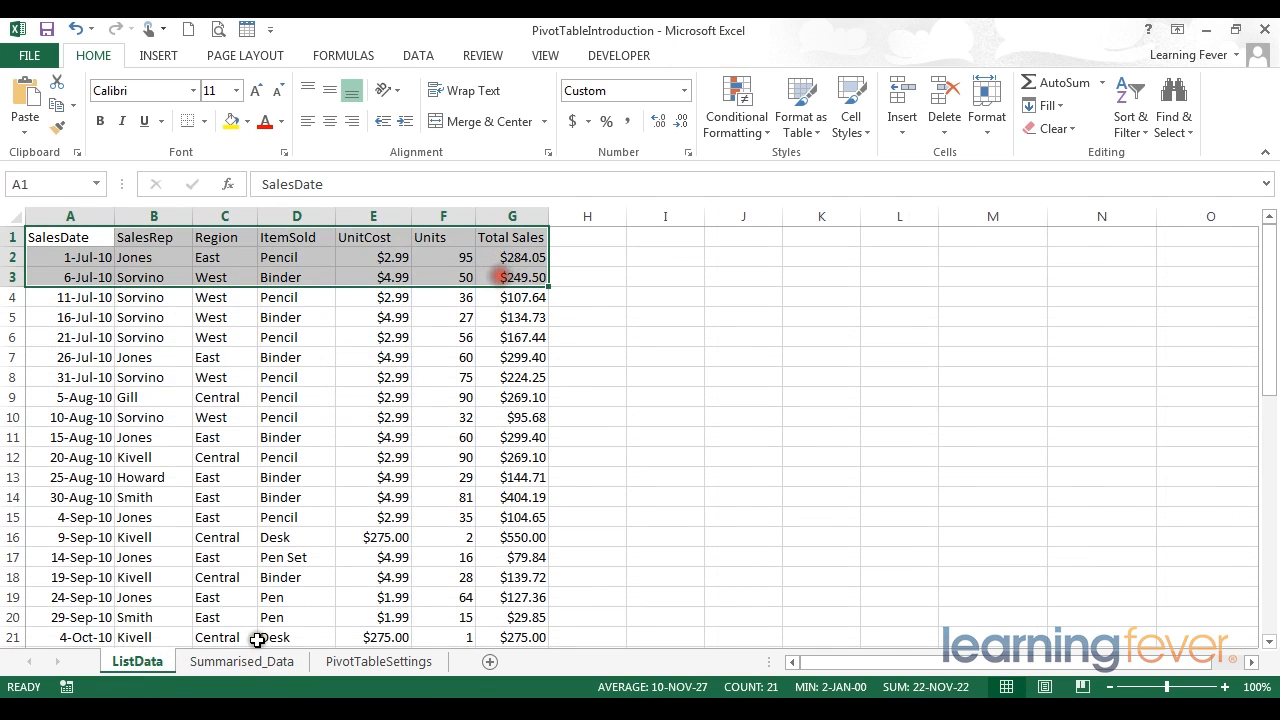
pyautogui.click(245, 662)
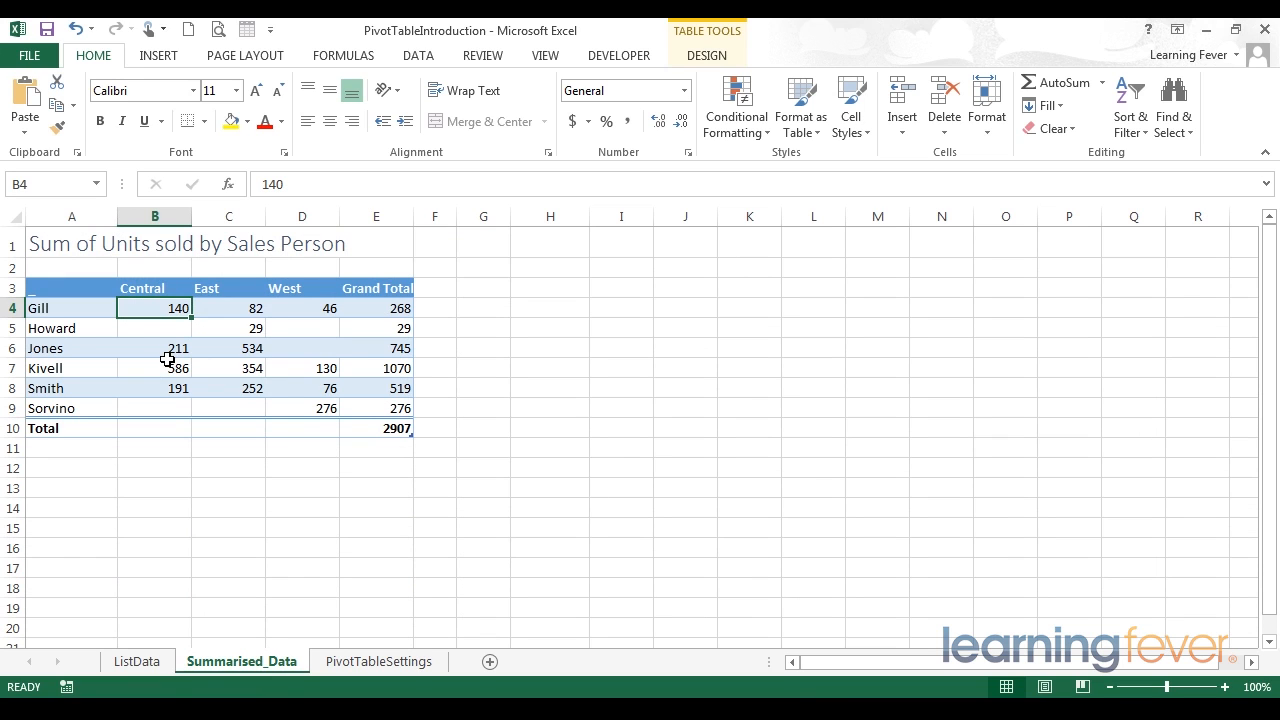
# Create a PivotTable from the ListData range A1:G49 on a new worksheet
pyautogui.click(137, 662)
pyautogui.click(222, 377)
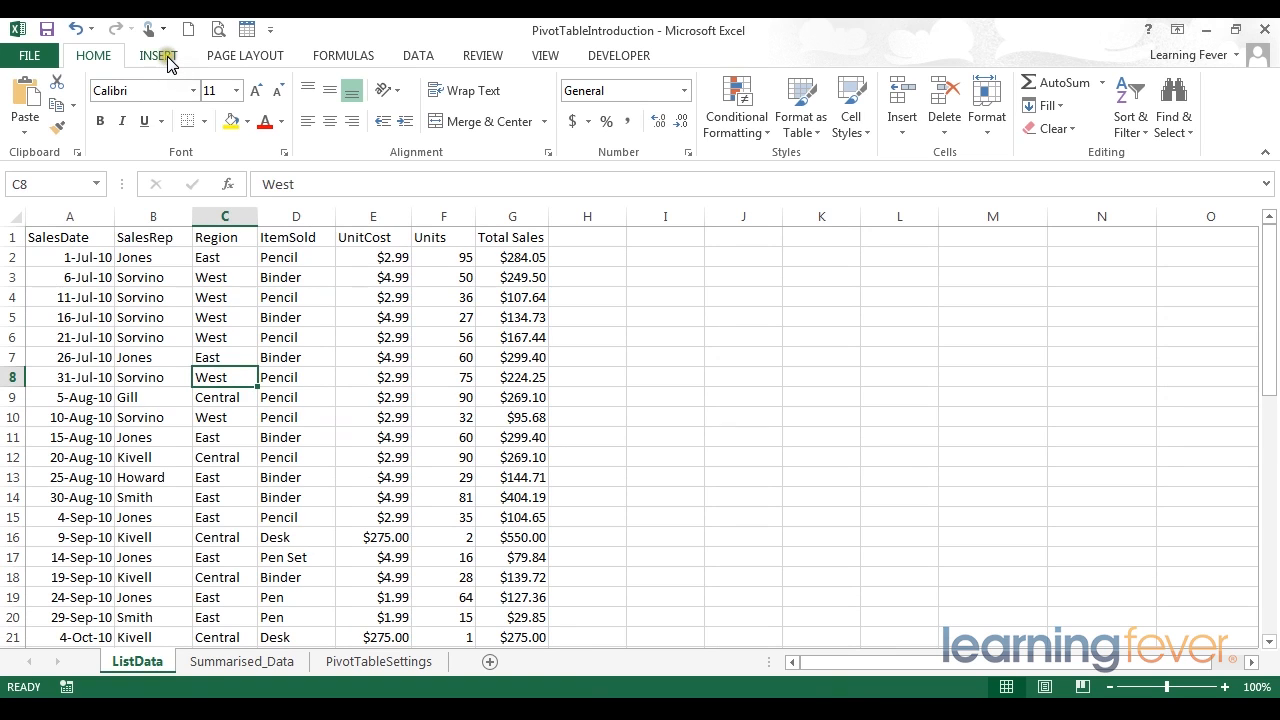
pyautogui.click(158, 56)
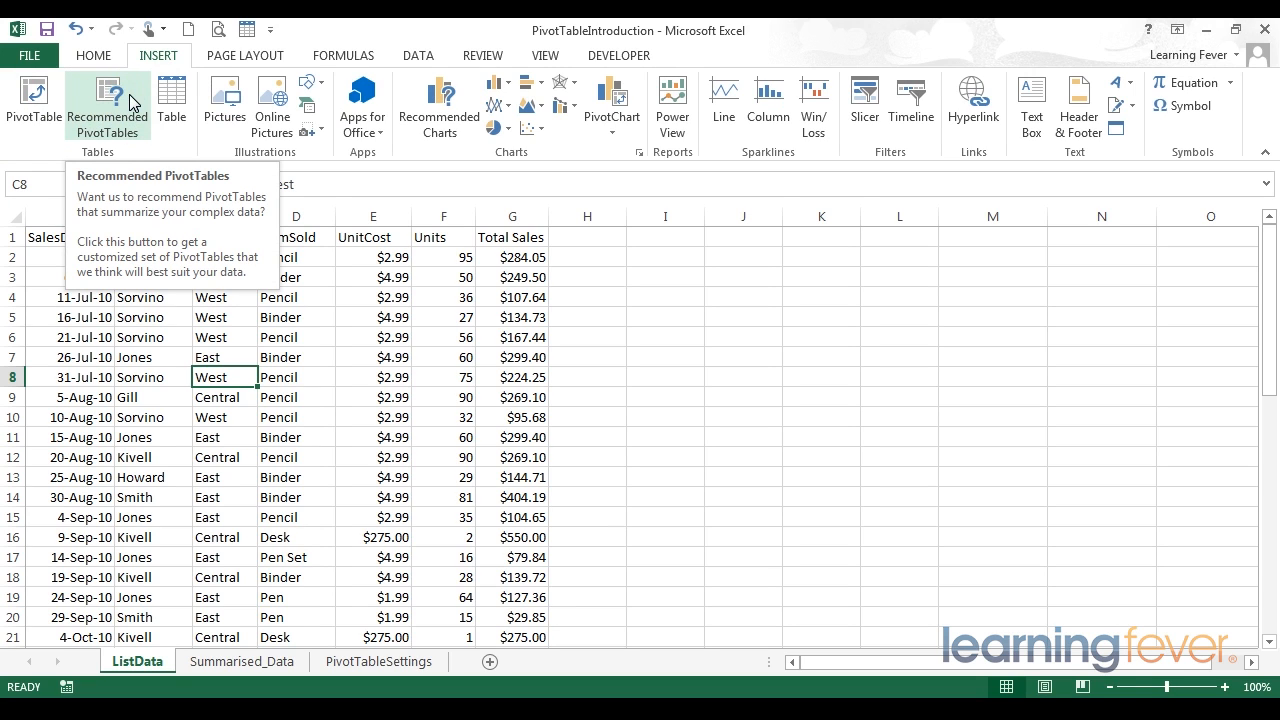
pyautogui.click(34, 105)
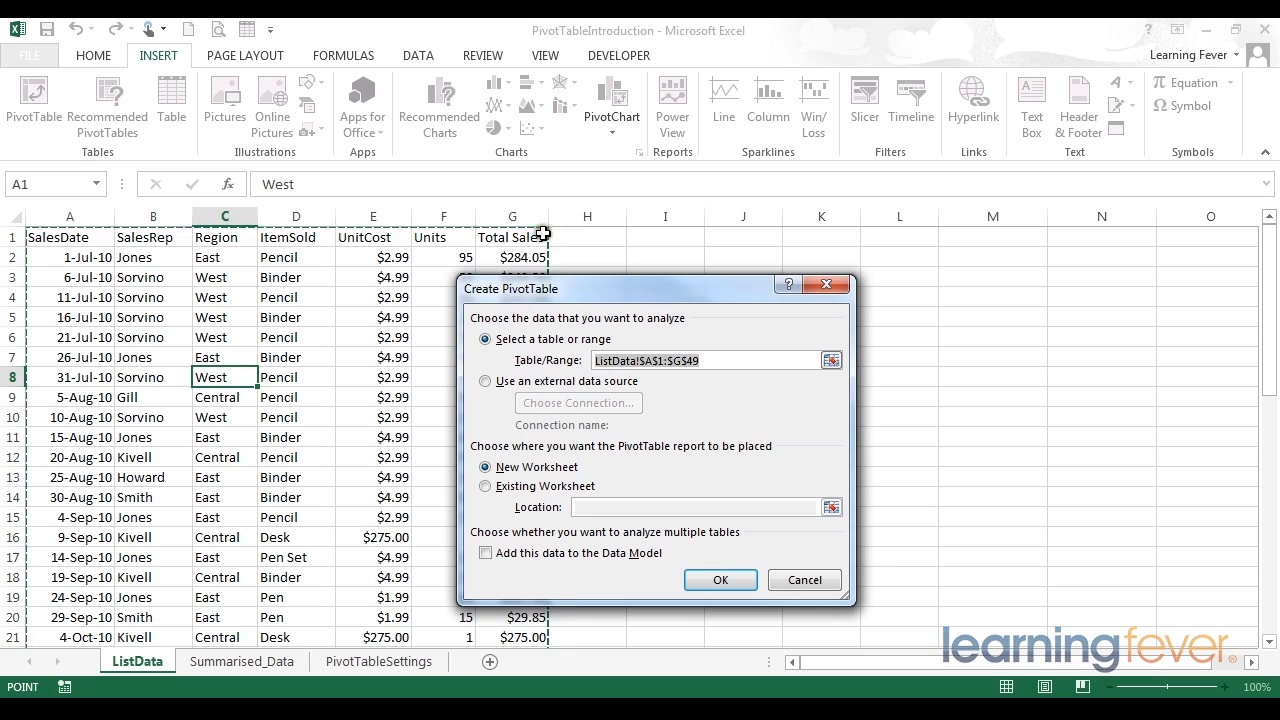
pyautogui.moveTo(563, 293); pyautogui.dragTo(674, 268)
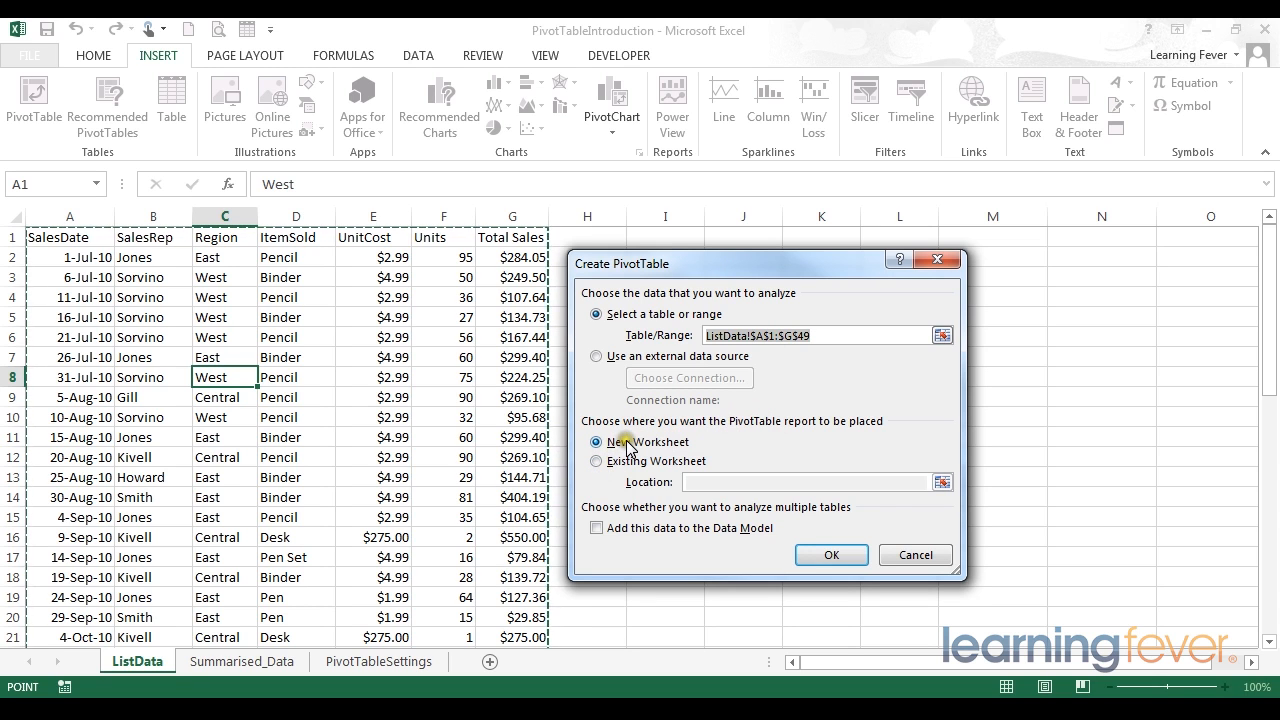
pyautogui.click(824, 557)
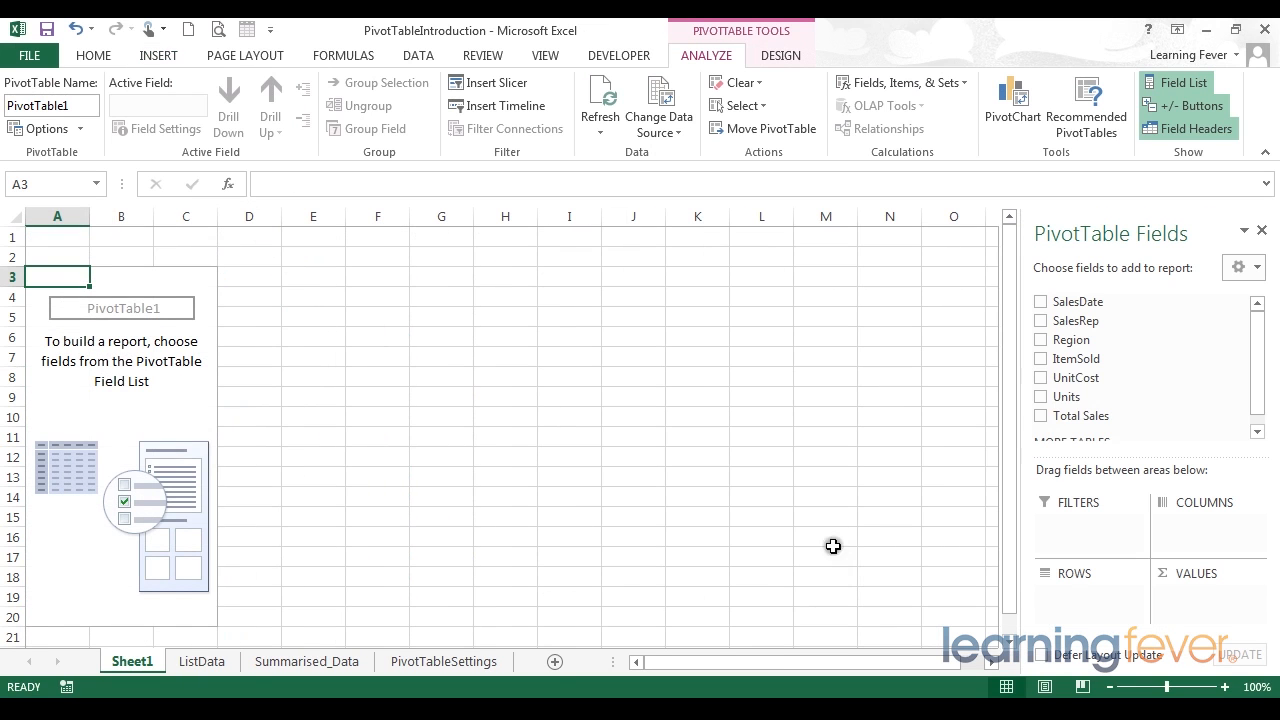
# Add the SalesRep field to the PivotTable as row labels
pyautogui.moveTo(1258, 358); pyautogui.dragTo(1257, 371)
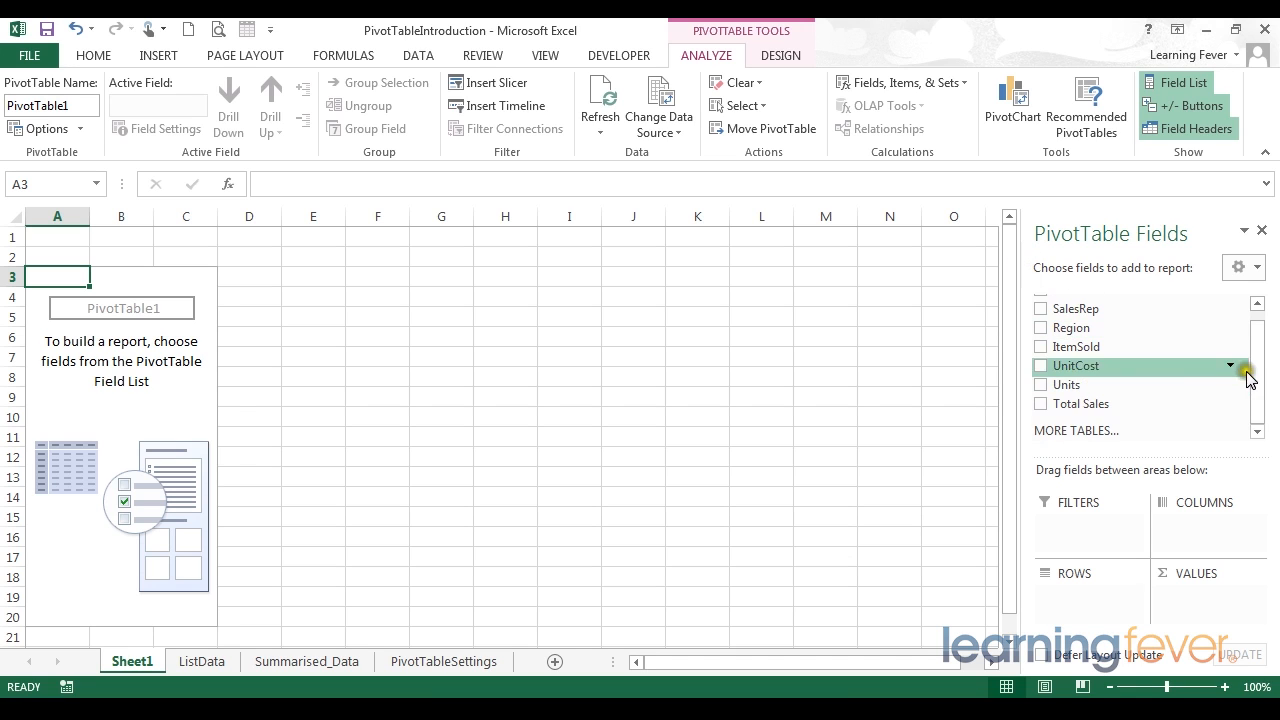
pyautogui.scroll(1, 1160, 340)
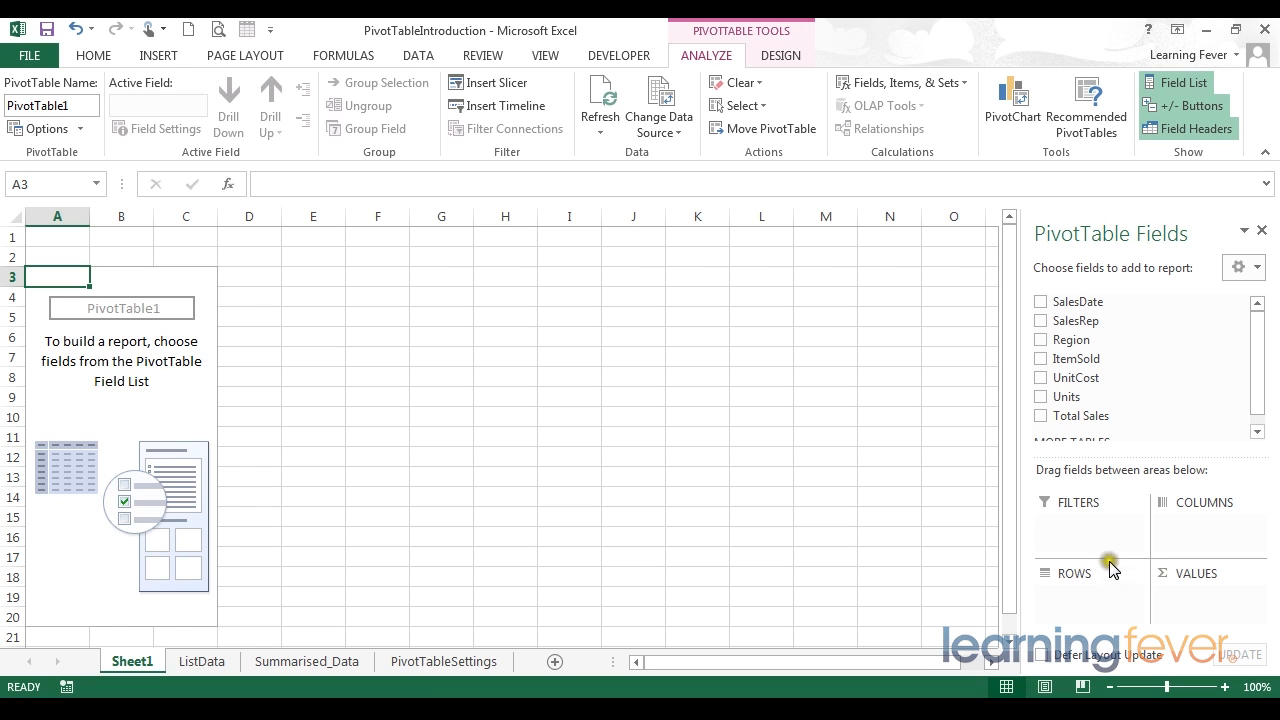
pyautogui.click(1079, 323)
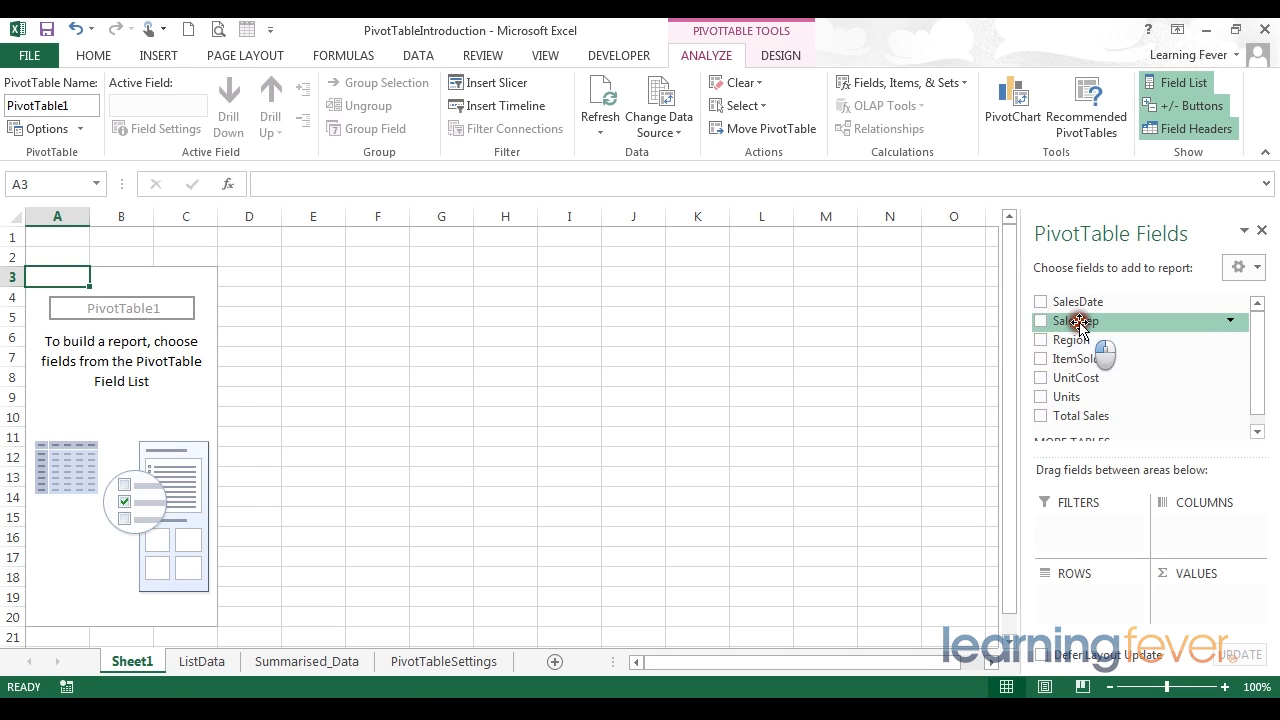
pyautogui.moveTo(1079, 323); pyautogui.dragTo(1188, 498)
pyautogui.click(1040, 323)
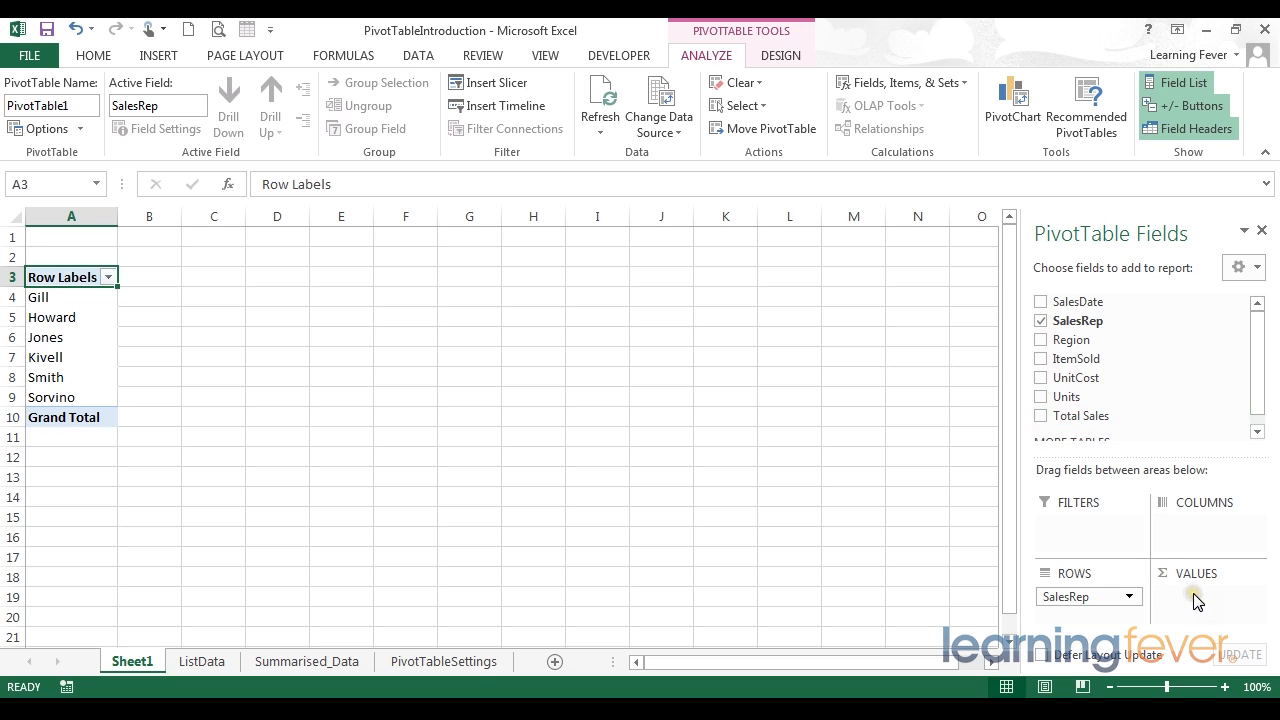
# Add Total Sales to the PivotTable's values area and select the sales totals of all reps
pyautogui.moveTo(1090, 416); pyautogui.dragTo(1210, 617)
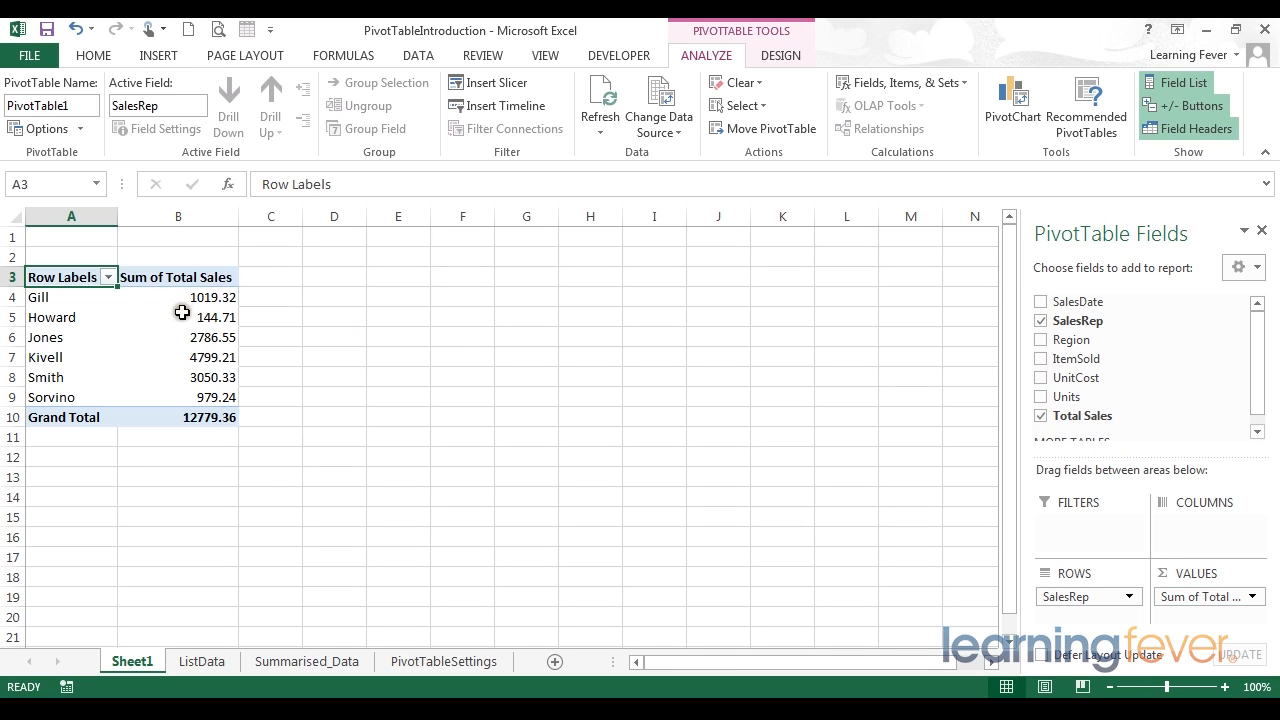
pyautogui.moveTo(171, 295)
pyautogui.moveTo(201, 412)
pyautogui.moveTo(172, 298); pyautogui.dragTo(205, 400)
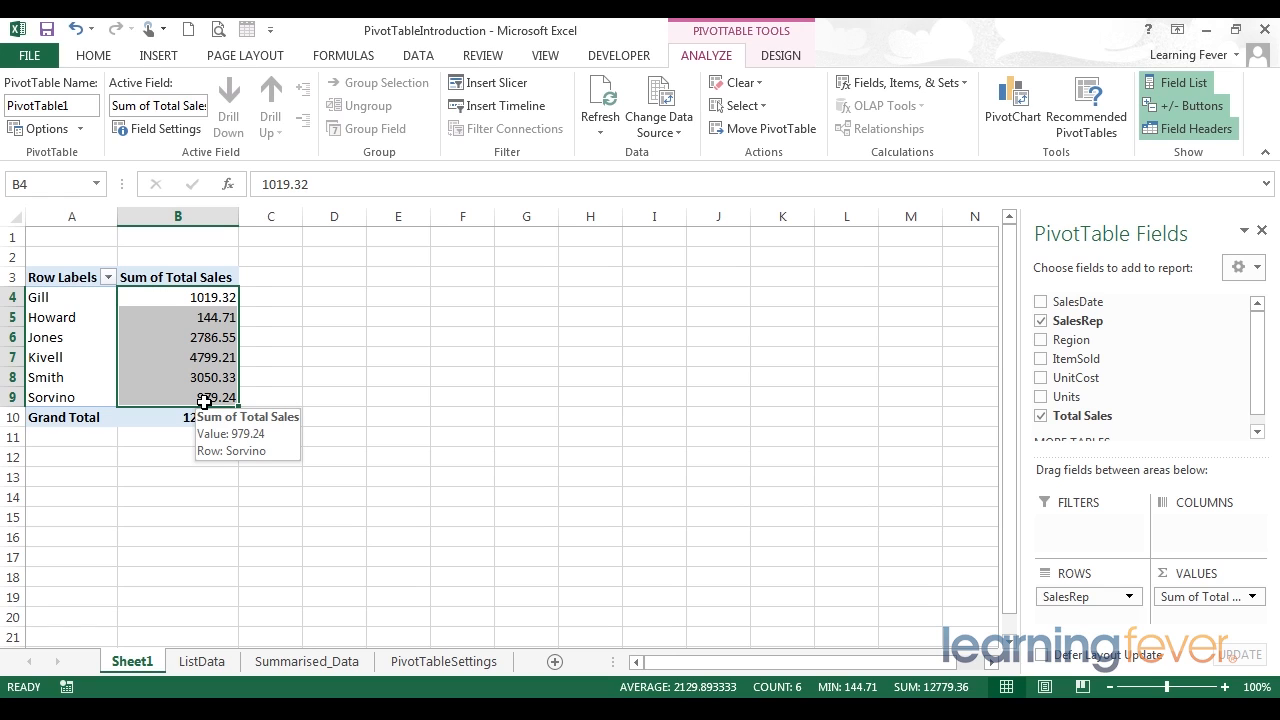
# Place the Region field in the PivotTable's columns area to break sales down by region
pyautogui.moveTo(1082, 343); pyautogui.dragTo(1082, 343)
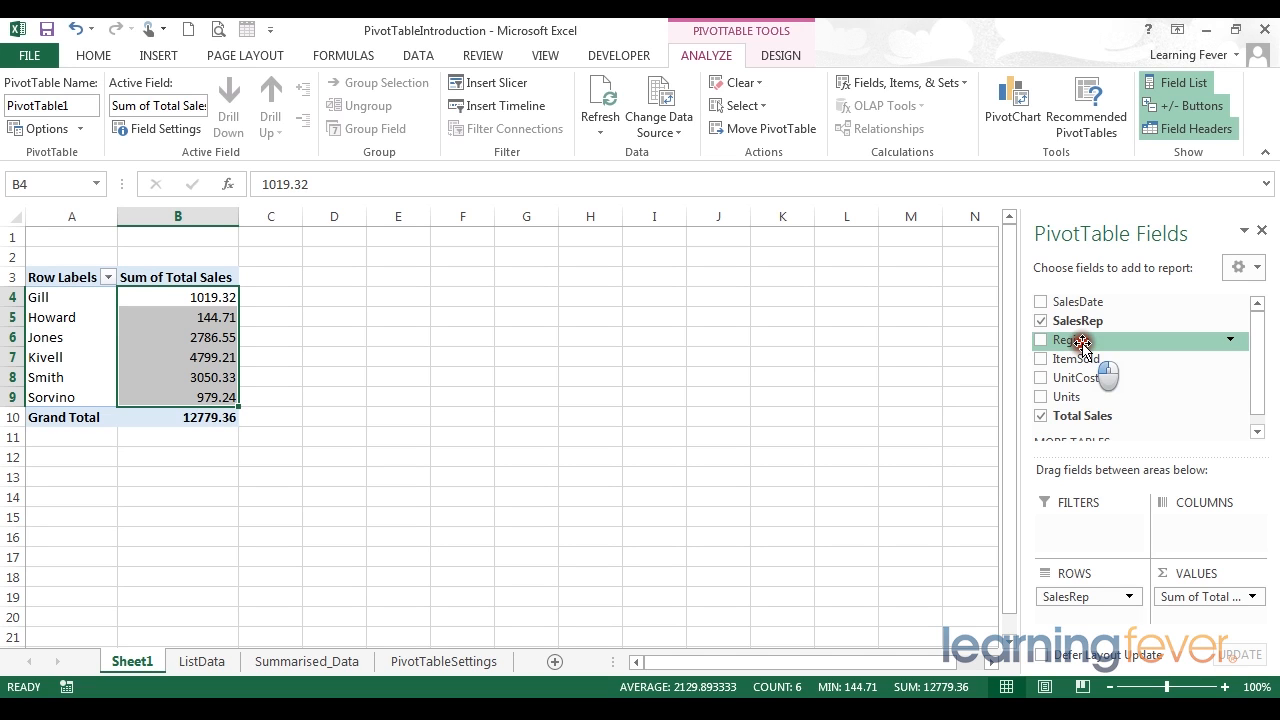
pyautogui.moveTo(1082, 343); pyautogui.dragTo(1193, 535)
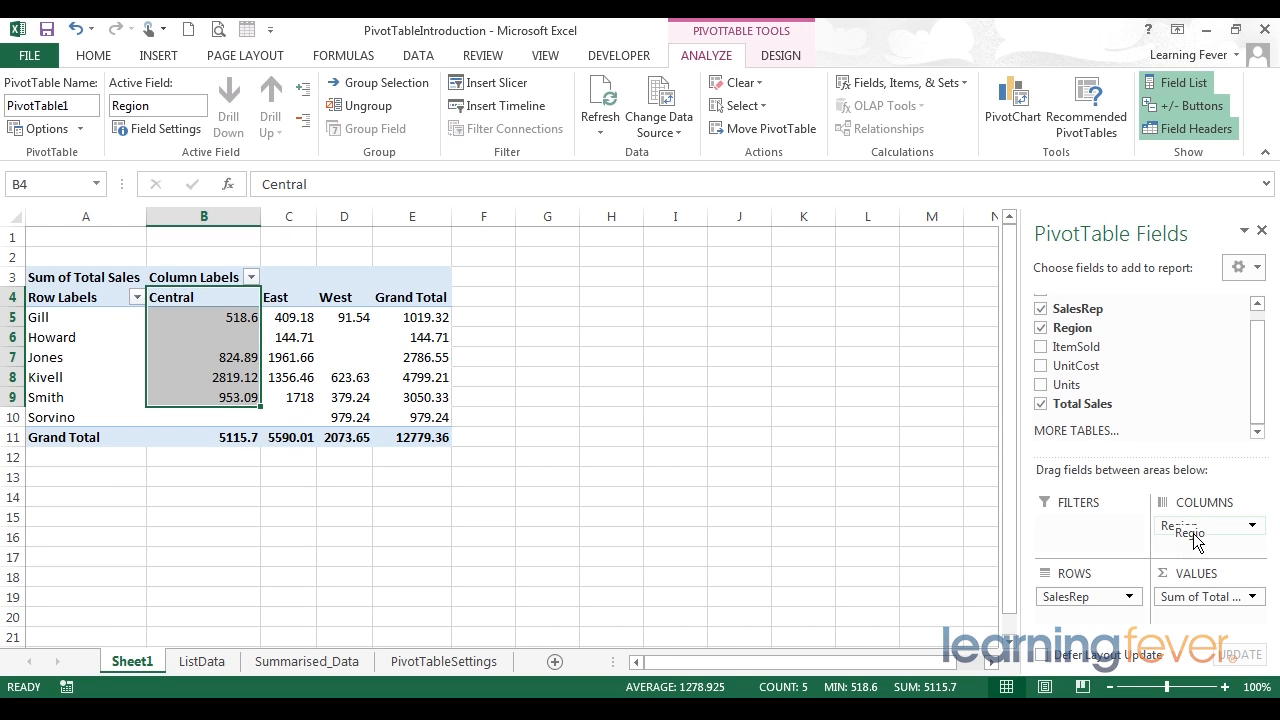
pyautogui.moveTo(1193, 537); pyautogui.dragTo(1193, 537)
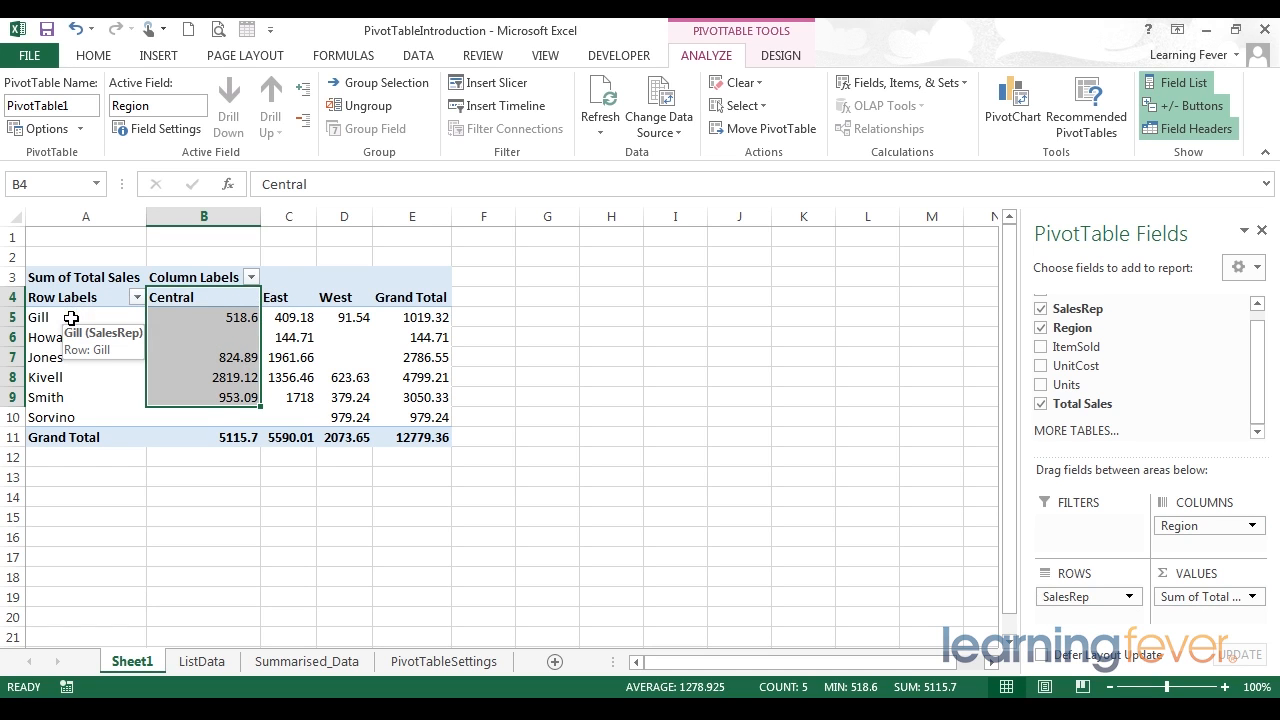
# Review the sales per rep and region, the grand totals for both, and the fields still available for the PivotTable
pyautogui.click(230, 318)
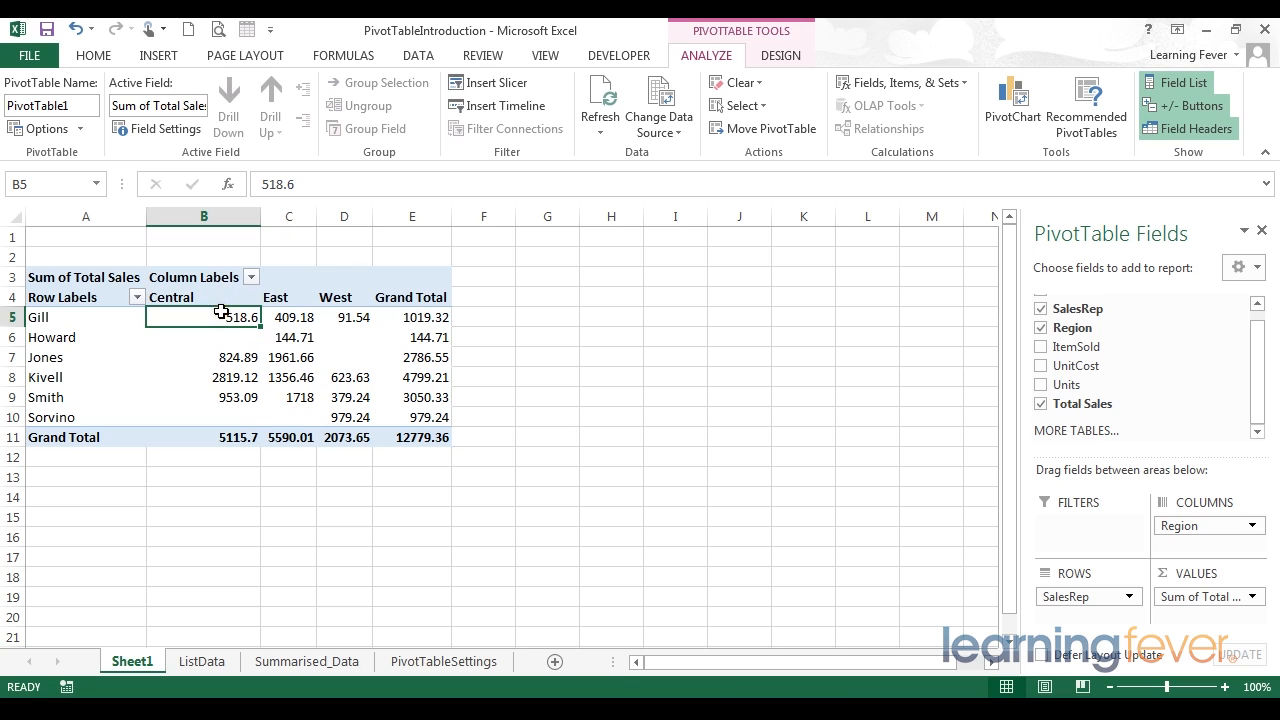
pyautogui.moveTo(221, 311)
pyautogui.moveTo(344, 437); pyautogui.dragTo(229, 434)
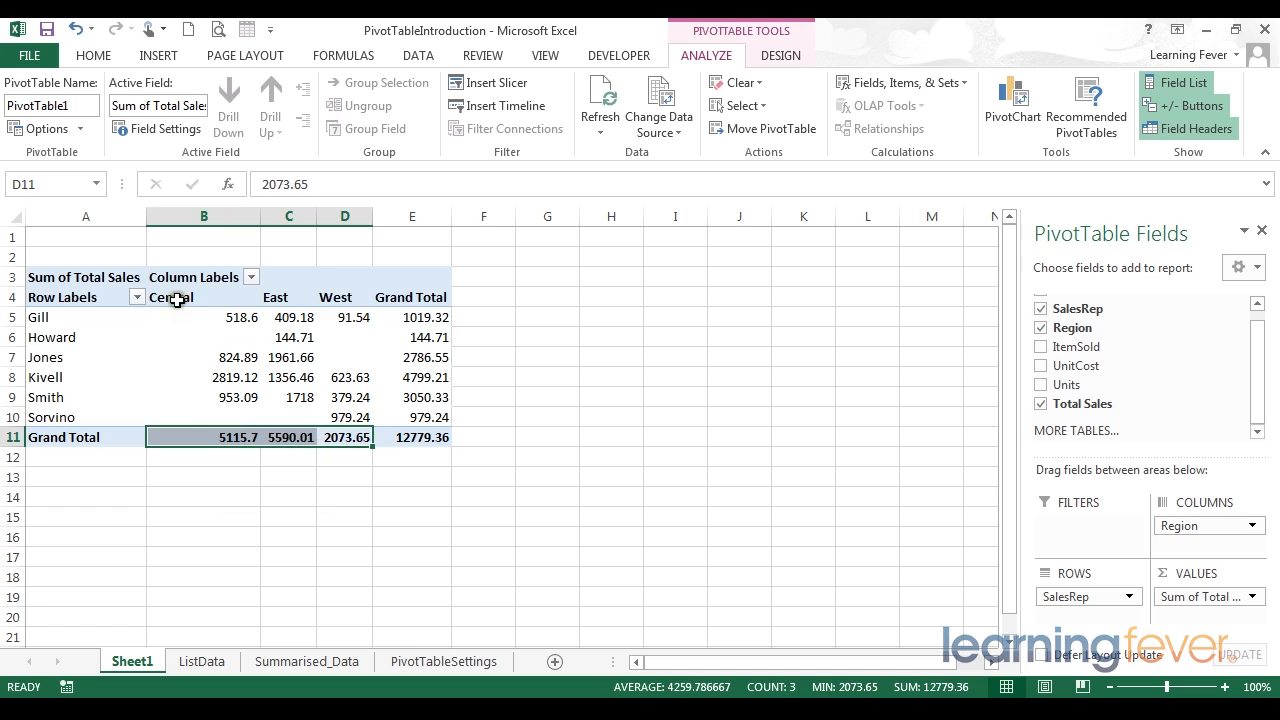
pyautogui.moveTo(430, 318)
pyautogui.moveTo(428, 316); pyautogui.dragTo(427, 421)
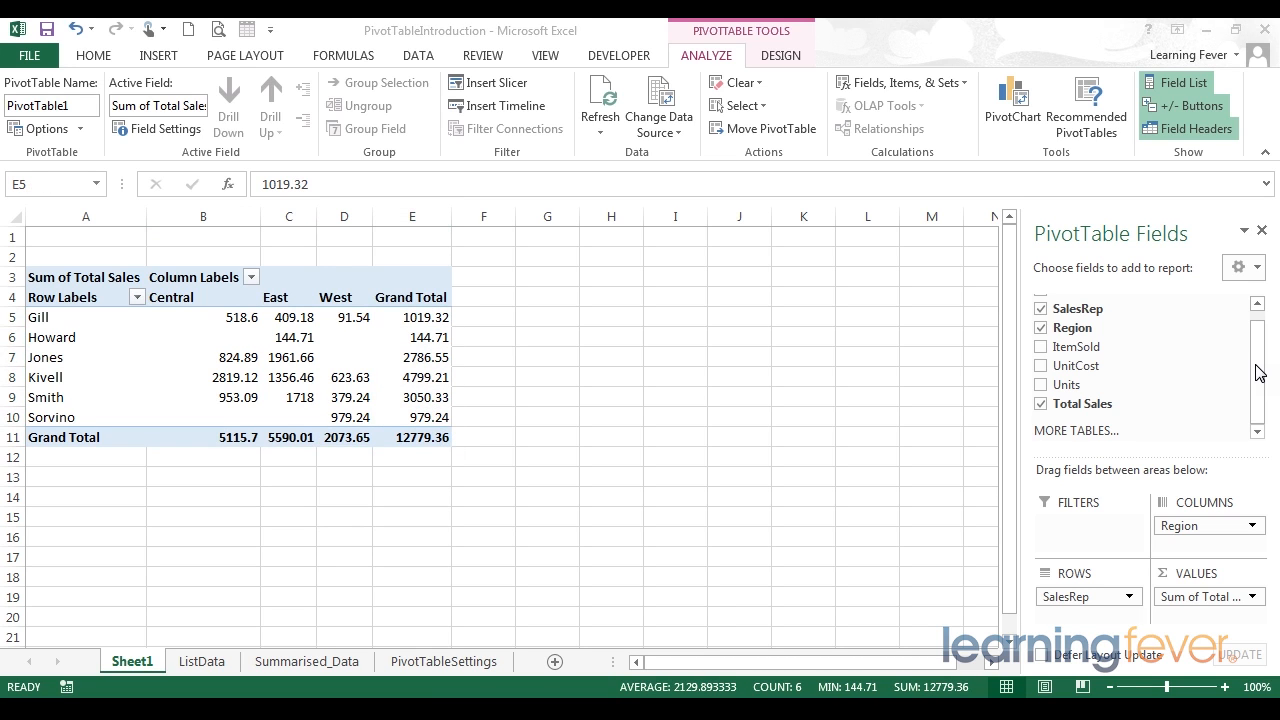
pyautogui.click(1256, 369)
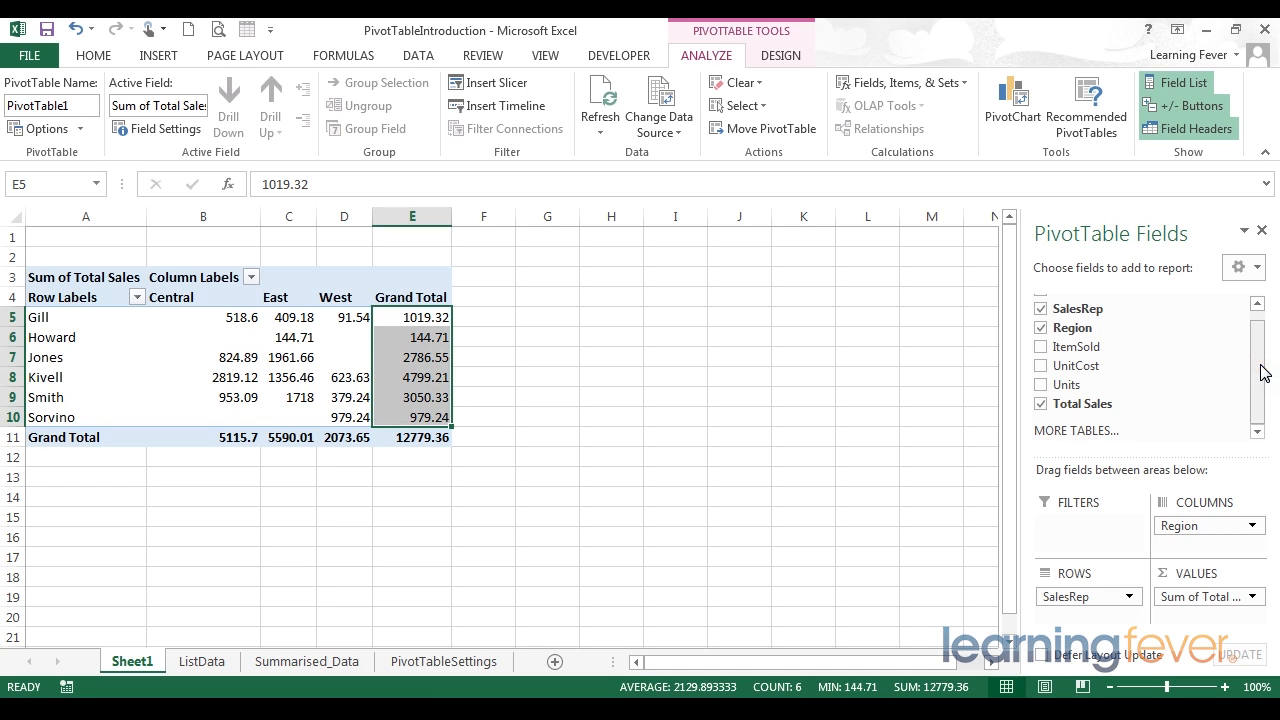
pyautogui.scroll(1, 1262, 372)
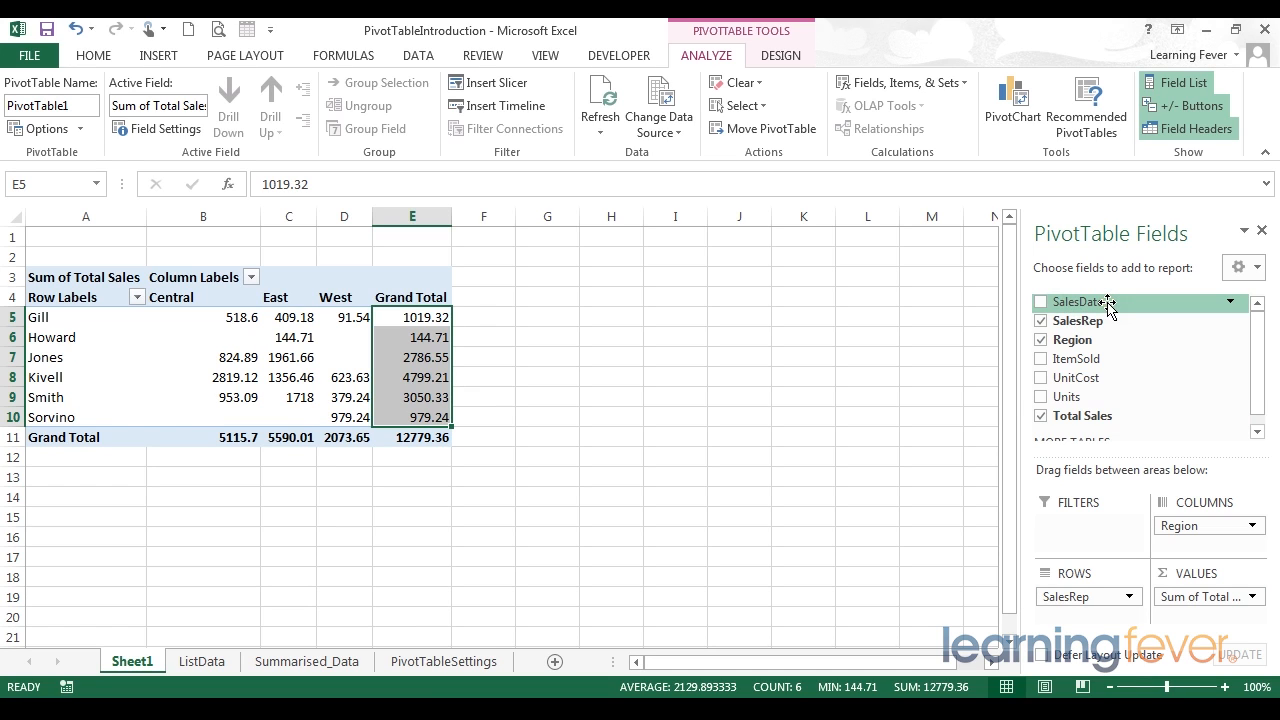
# Remove the SalesRep field from the PivotTable's row labels
pyautogui.click(1107, 599)
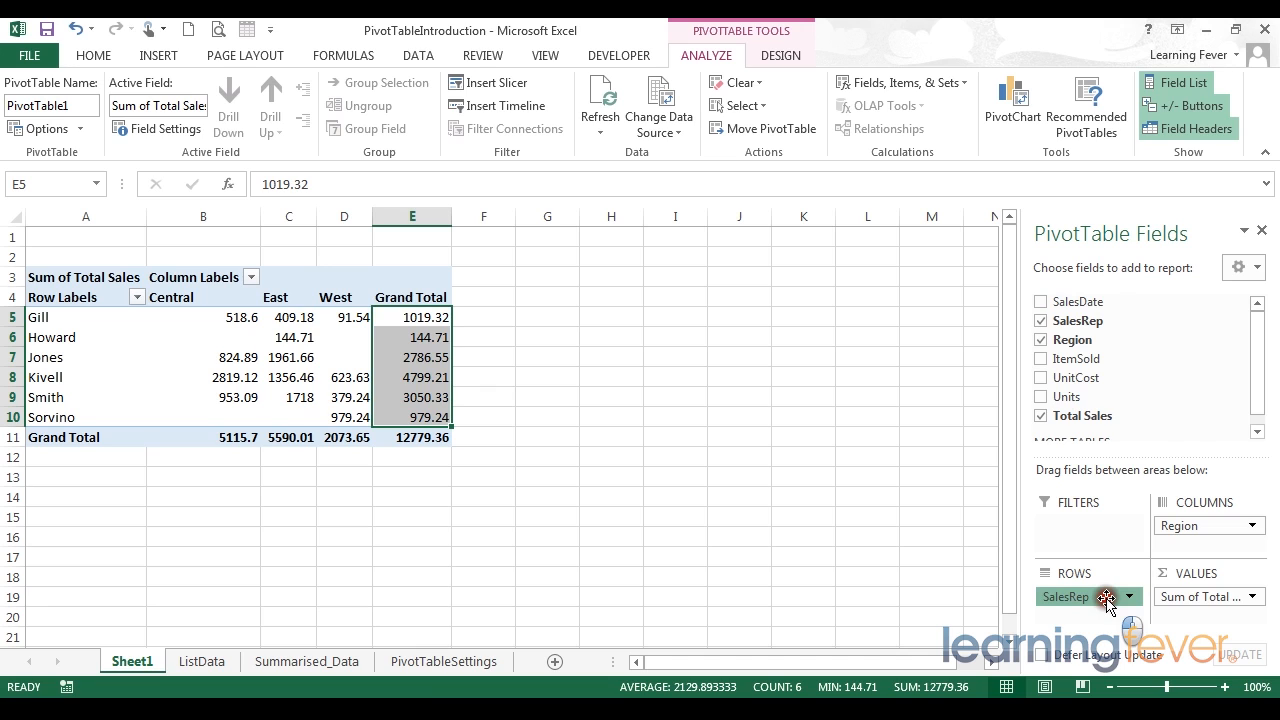
pyautogui.click(1103, 598)
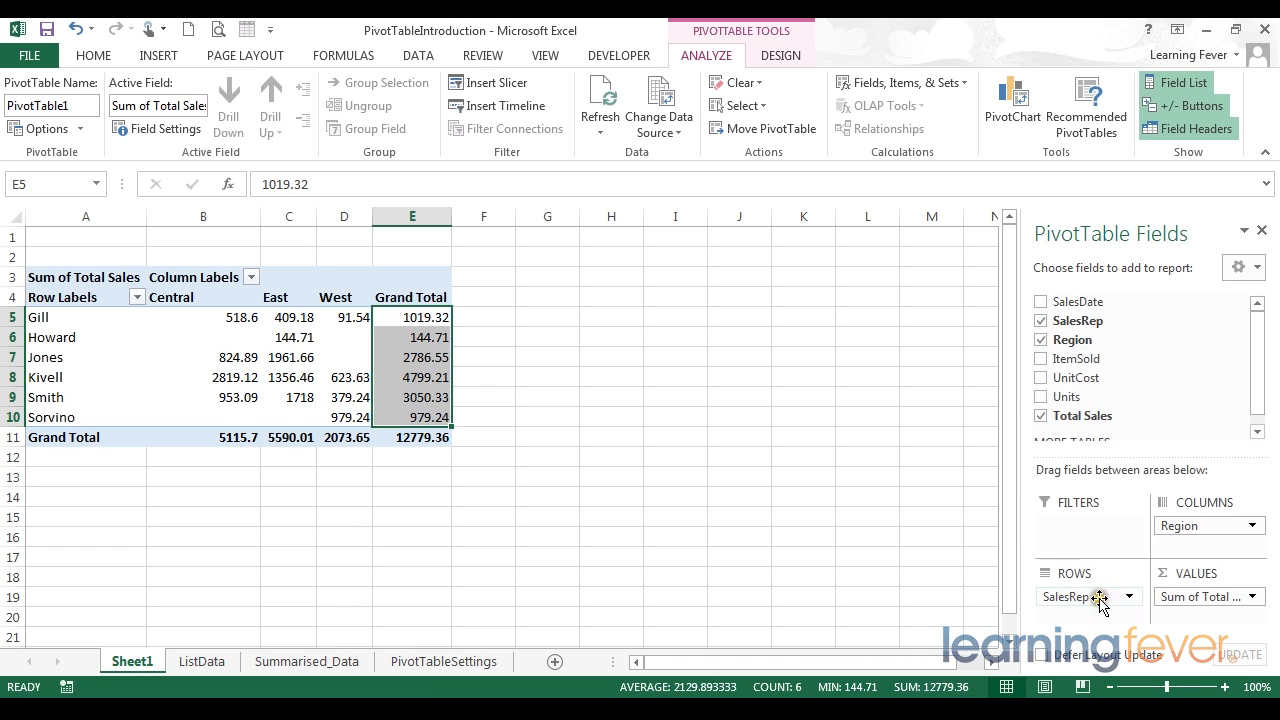
pyautogui.click(1095, 598)
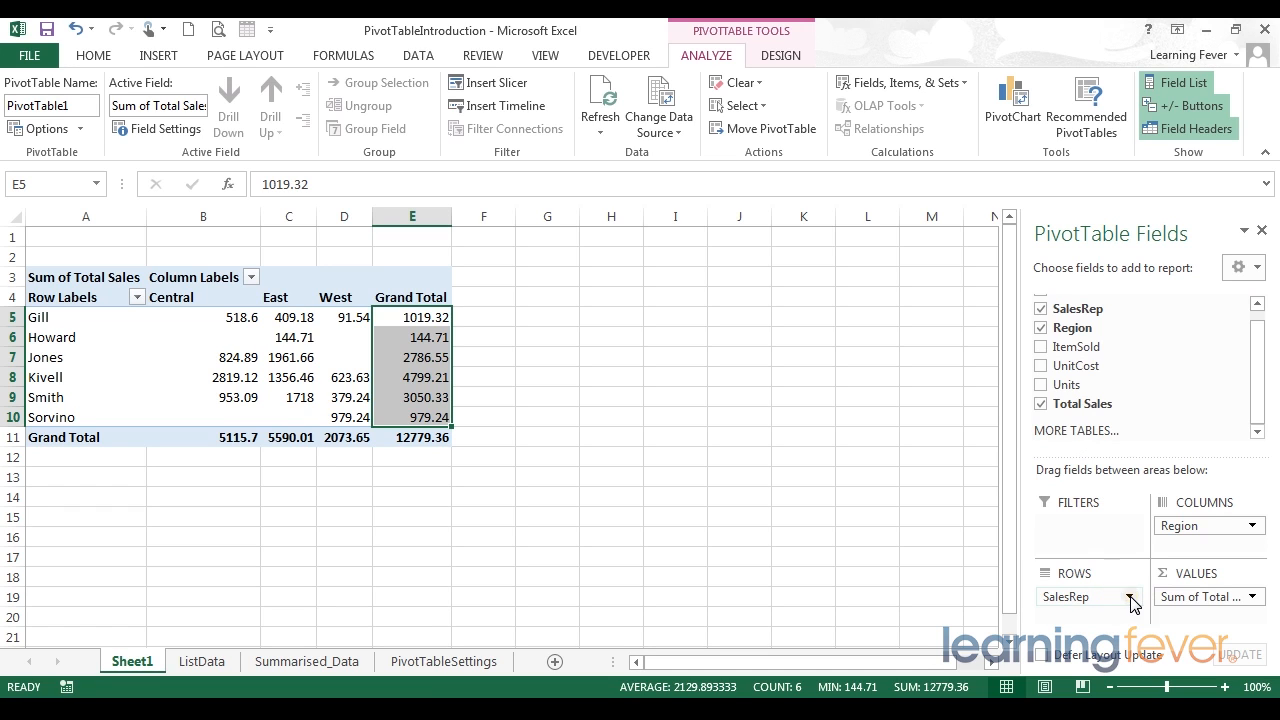
pyautogui.click(1129, 598)
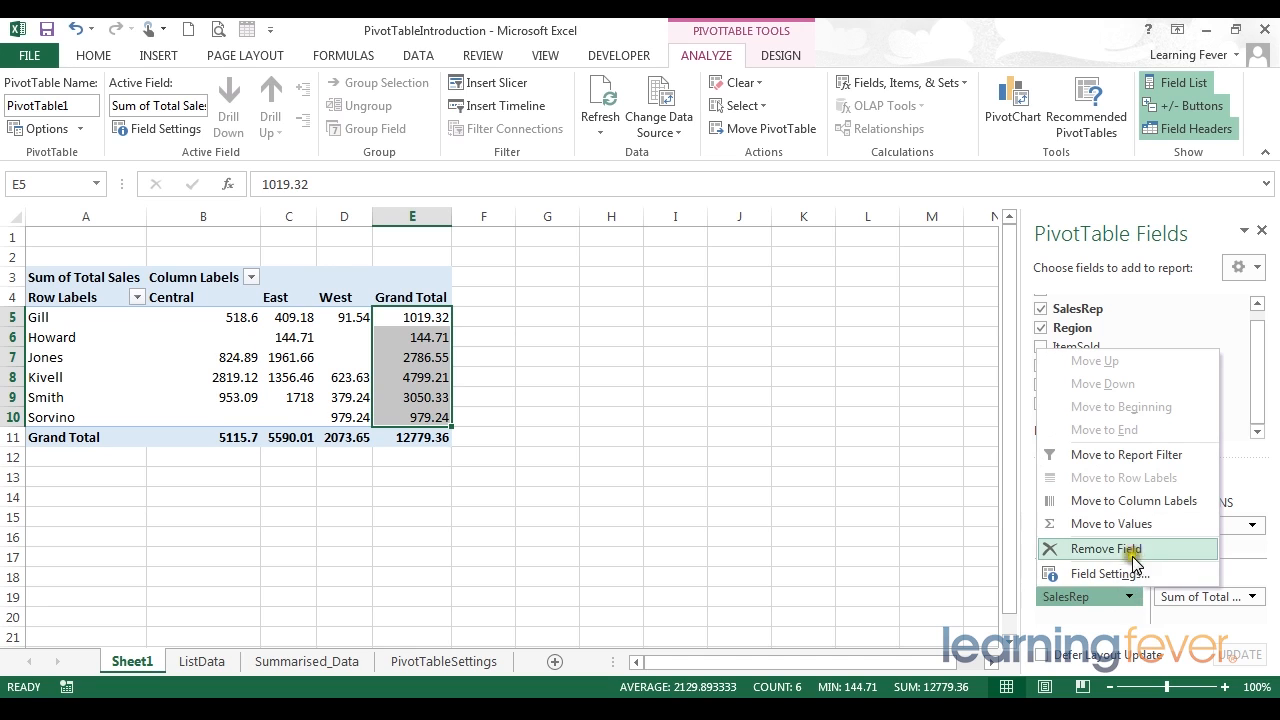
pyautogui.click(1108, 594)
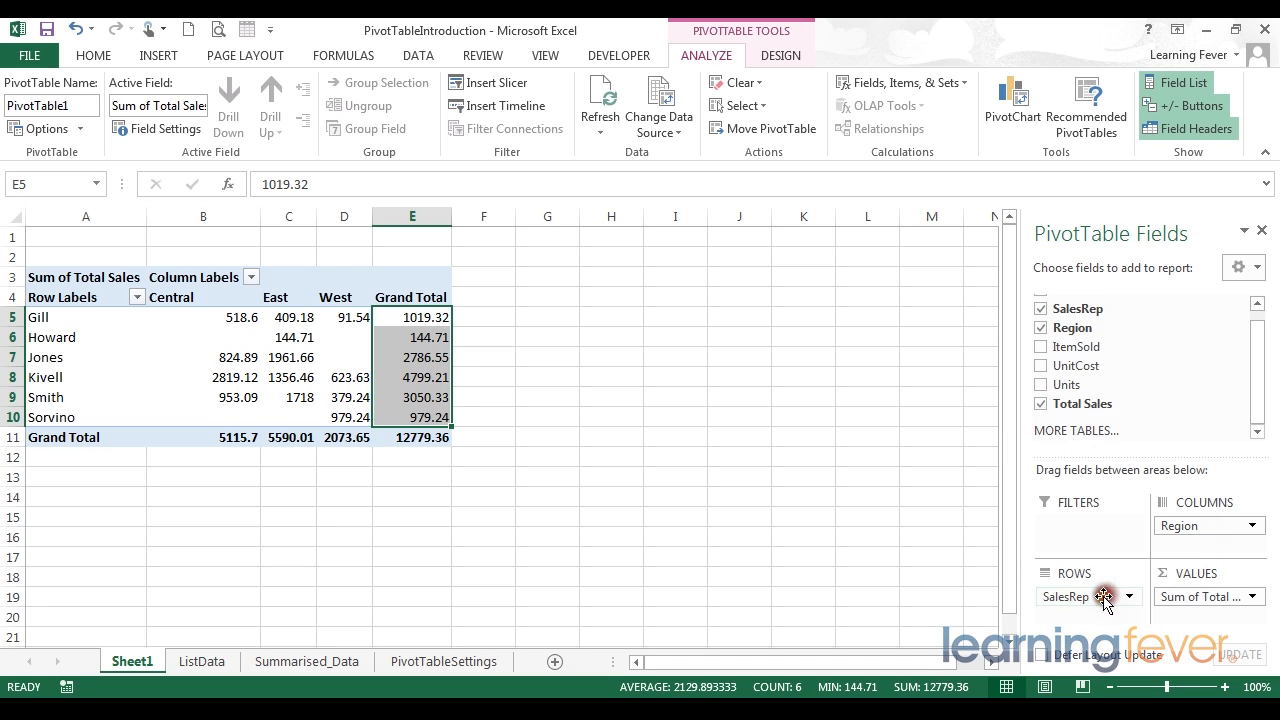
pyautogui.moveTo(1097, 594); pyautogui.dragTo(1095, 351)
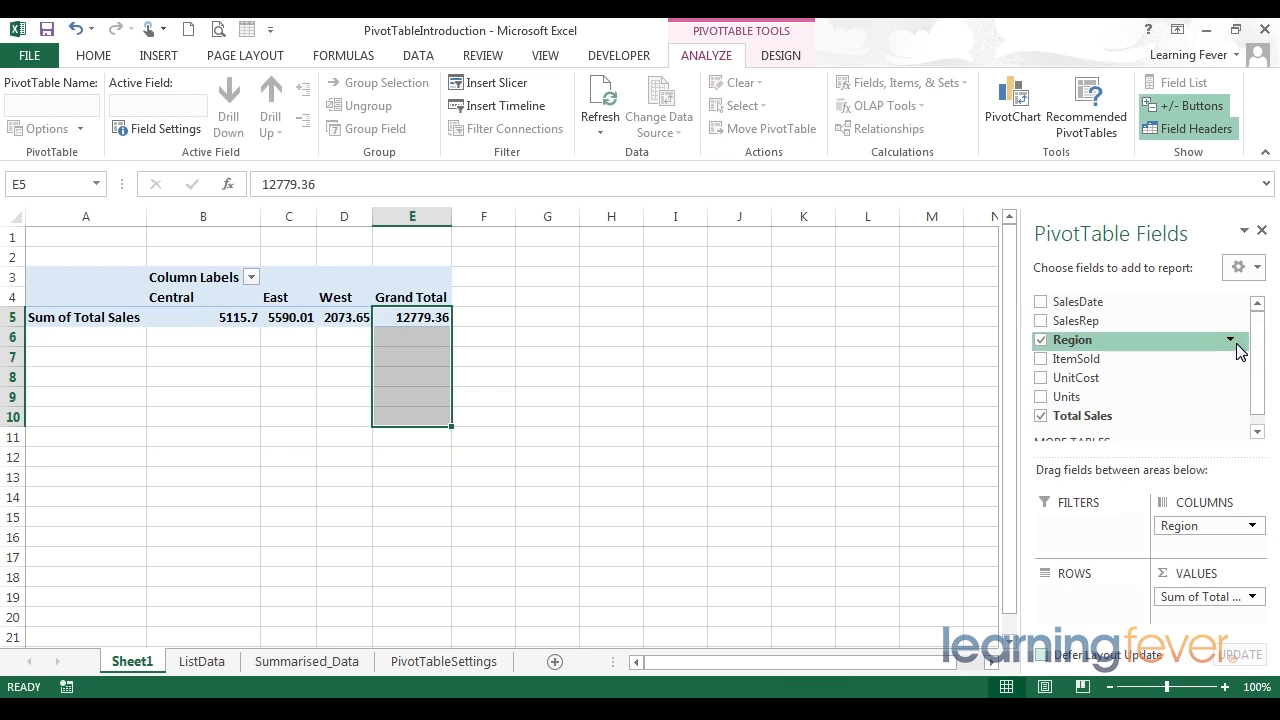
# Add the SalesDate field to the PivotTable as row labels and look through the individual dates
pyautogui.click(1043, 302)
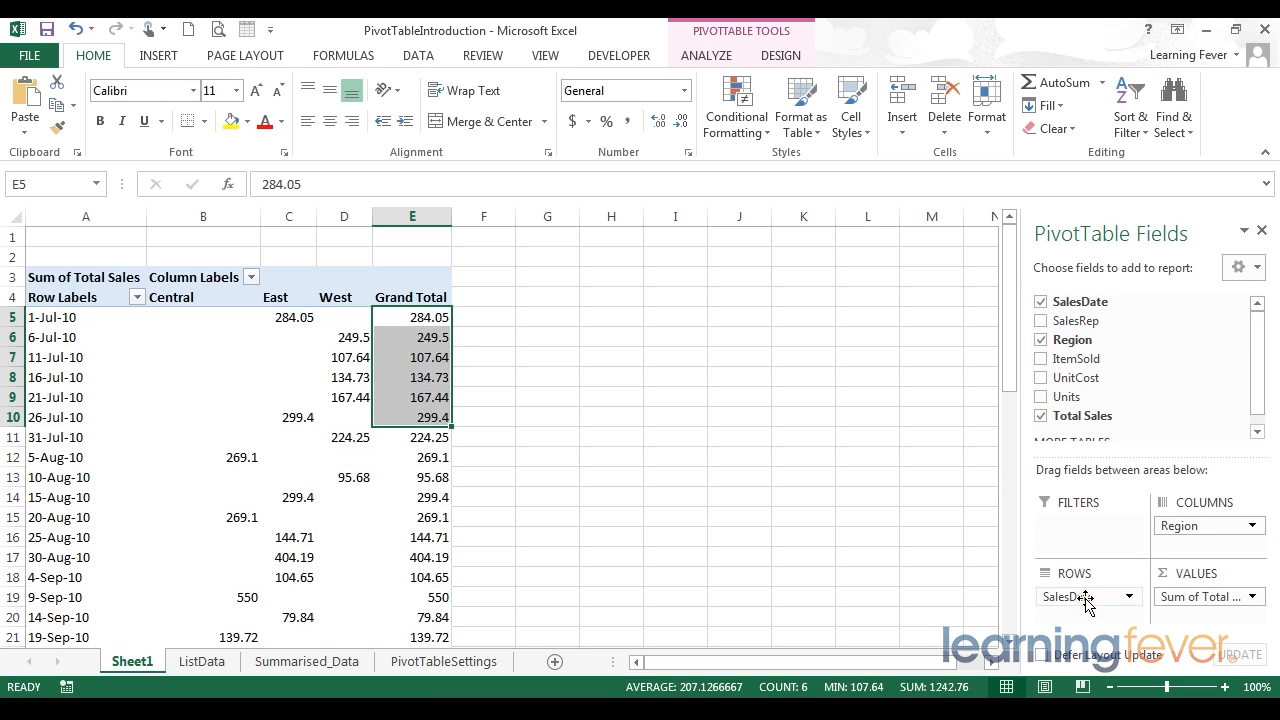
pyautogui.moveTo(210, 317)
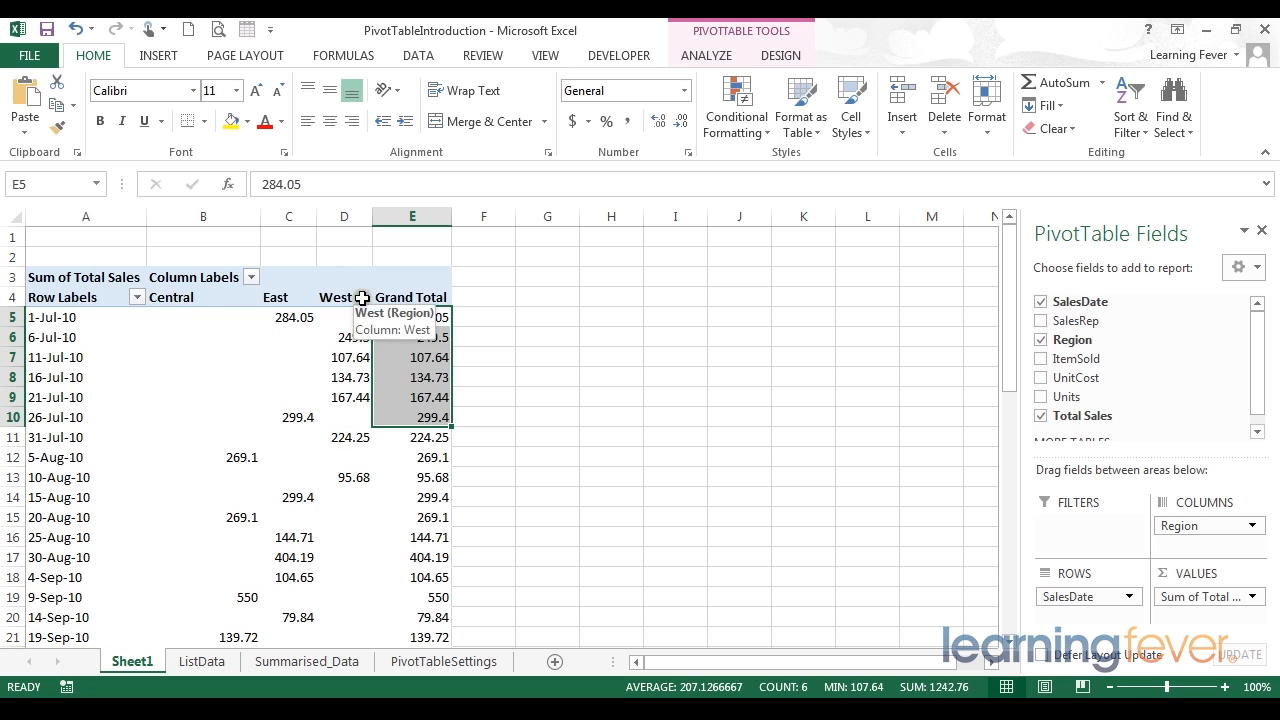
pyautogui.scroll(-8, 73, 329)
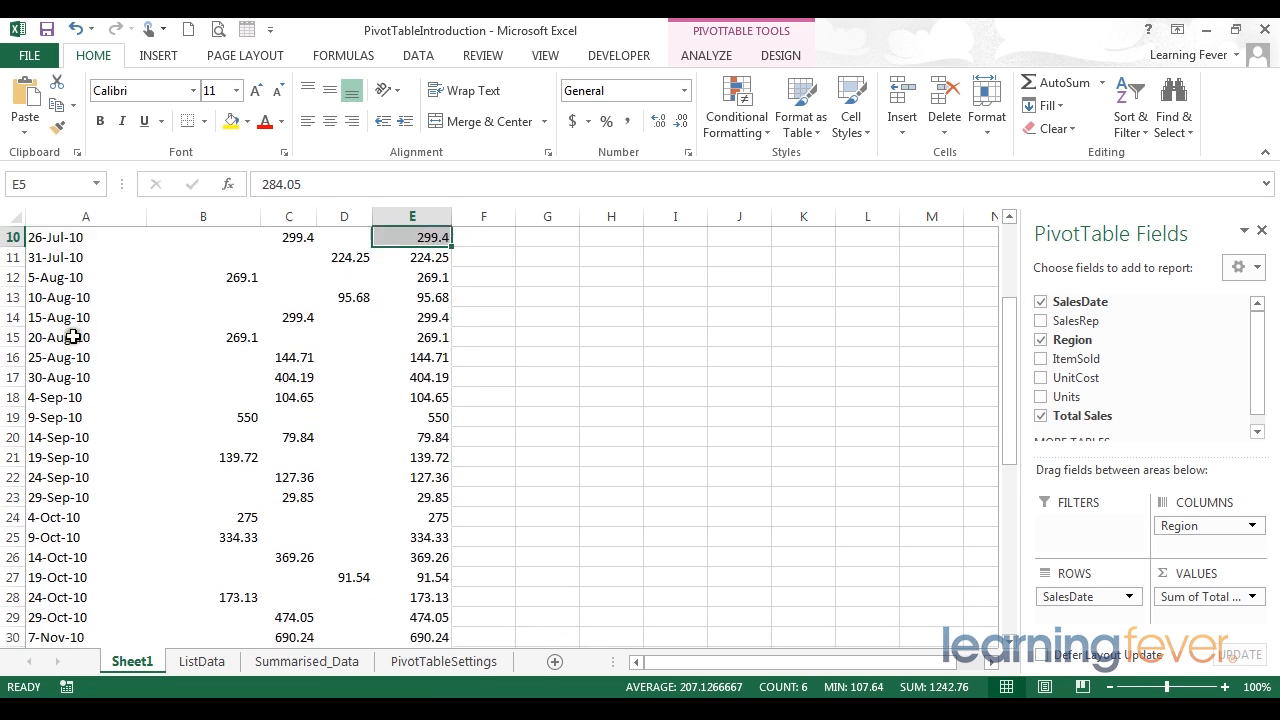
pyautogui.scroll(-3, 73, 339)
pyautogui.scroll(10, 73, 339)
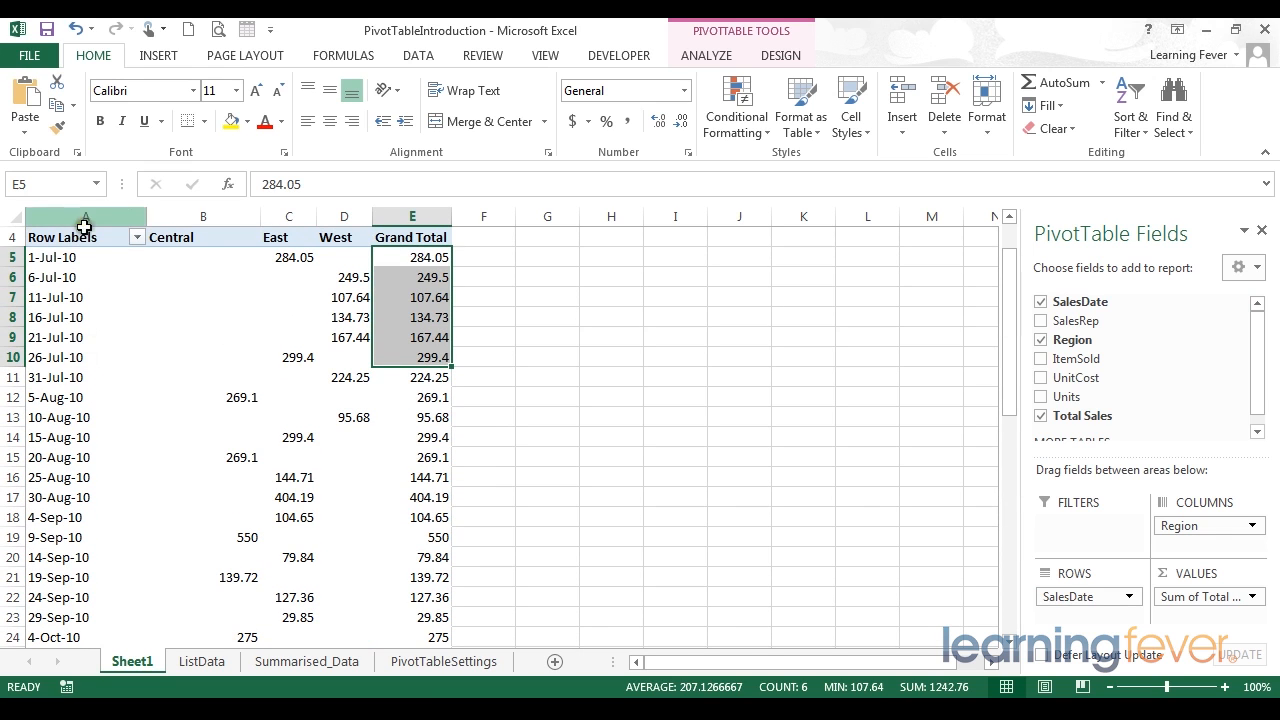
pyautogui.moveTo(77, 260); pyautogui.dragTo(80, 535)
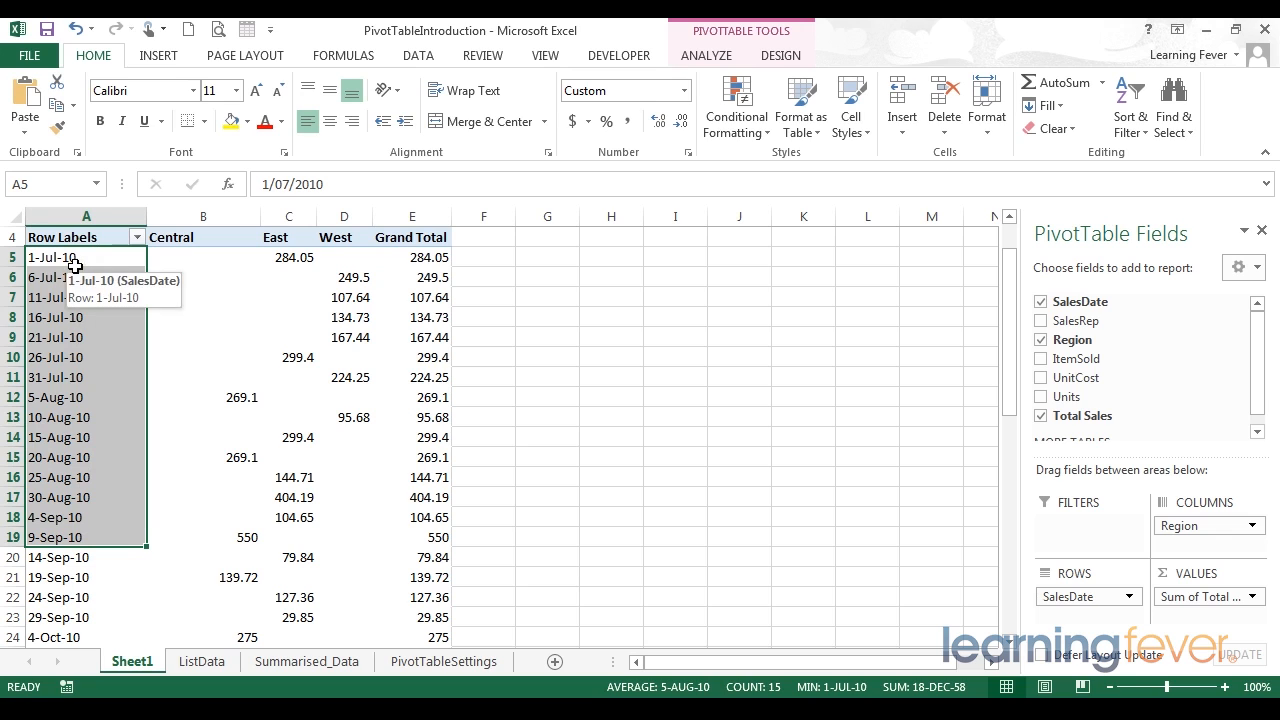
pyautogui.click(88, 398)
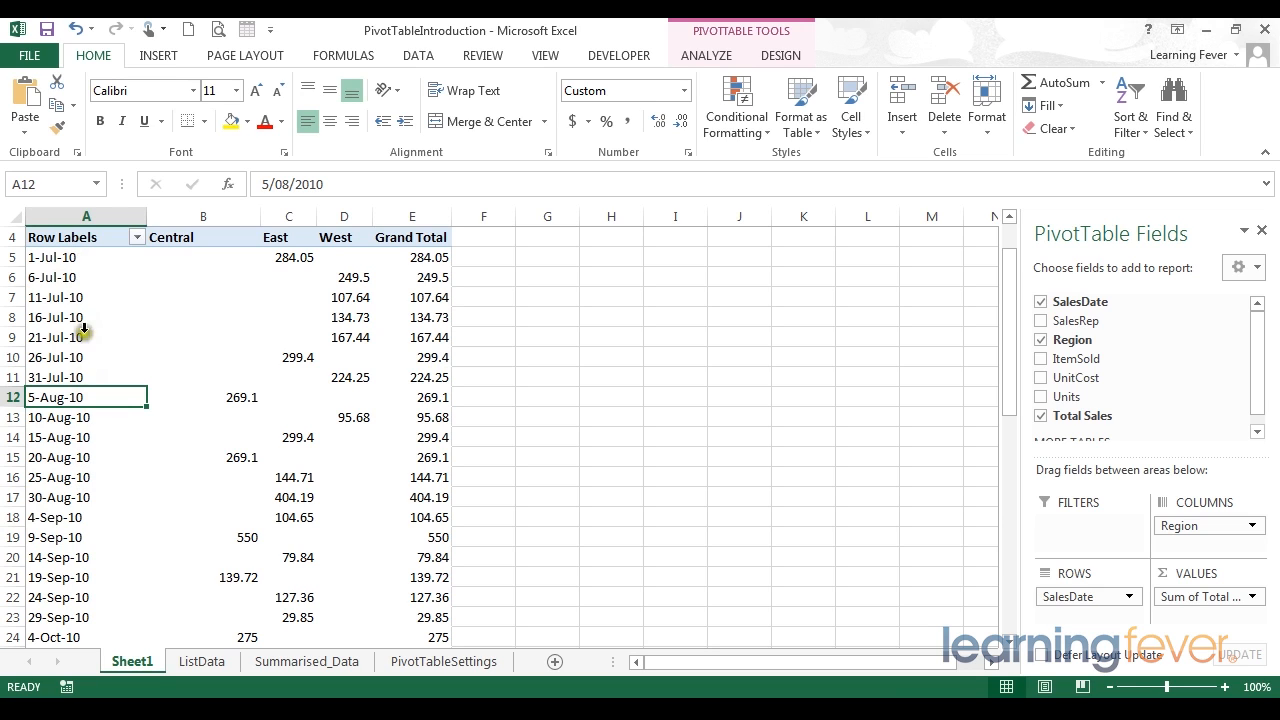
# Group the SalesDate row labels by Months, keeping the automatic start and end dates
pyautogui.click(93, 259)
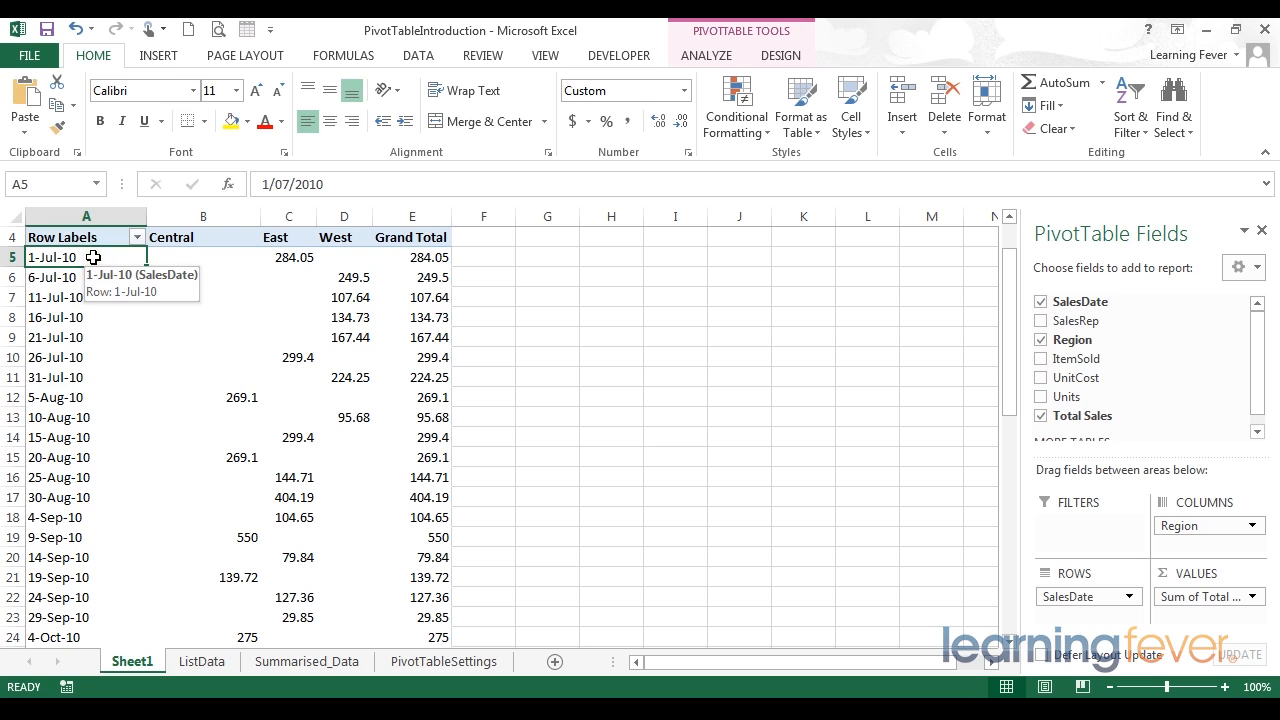
pyautogui.rightClick(93, 258)
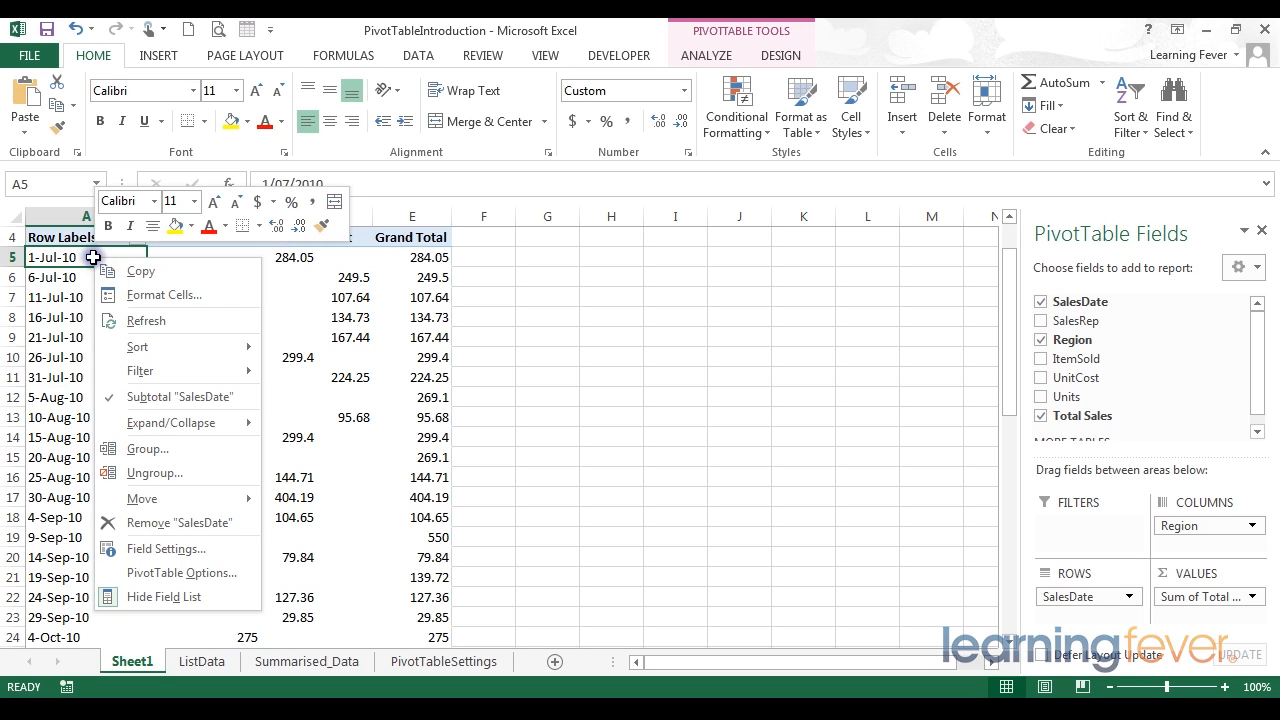
pyautogui.click(162, 450)
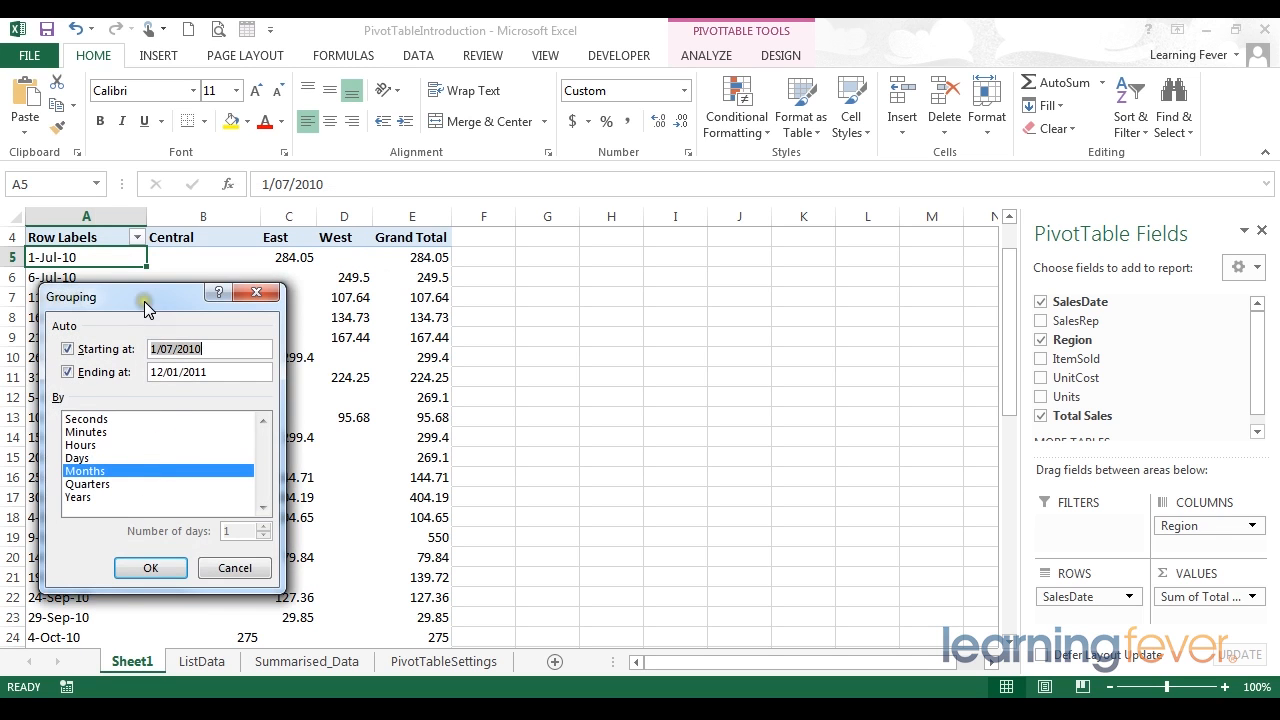
pyautogui.moveTo(143, 301); pyautogui.dragTo(241, 296)
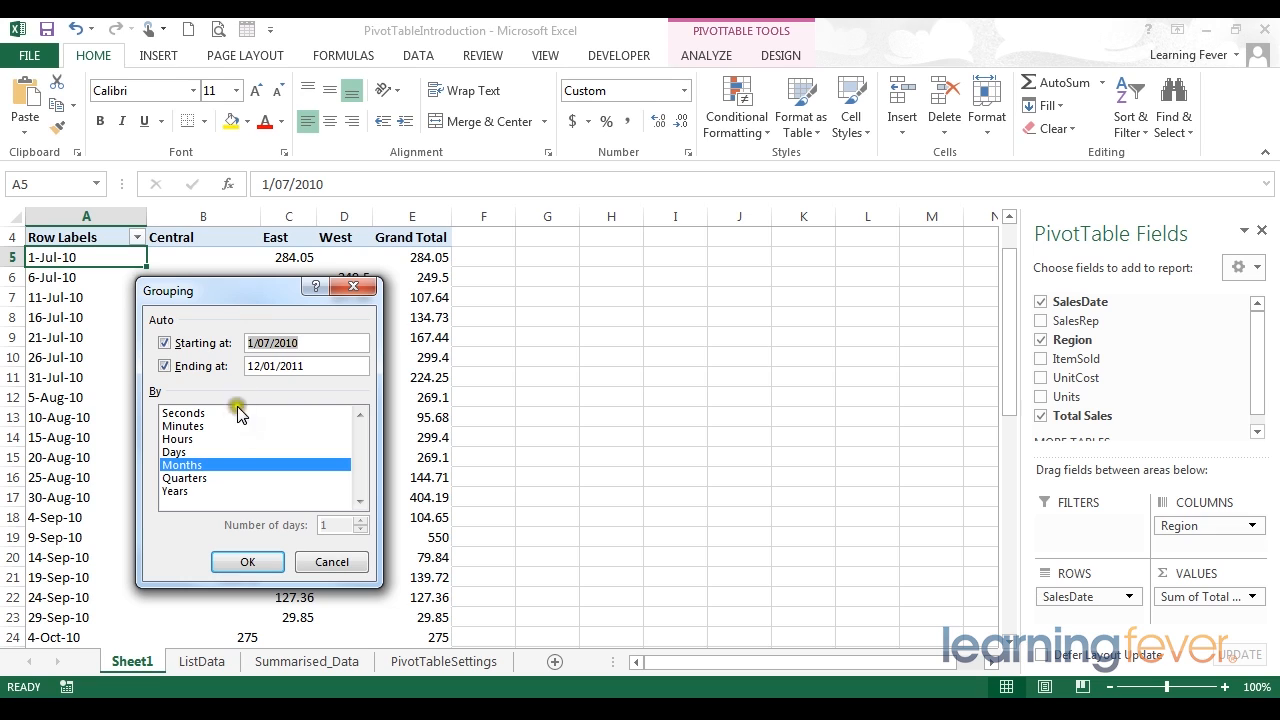
pyautogui.click(196, 468)
pyautogui.click(193, 452)
pyautogui.click(186, 466)
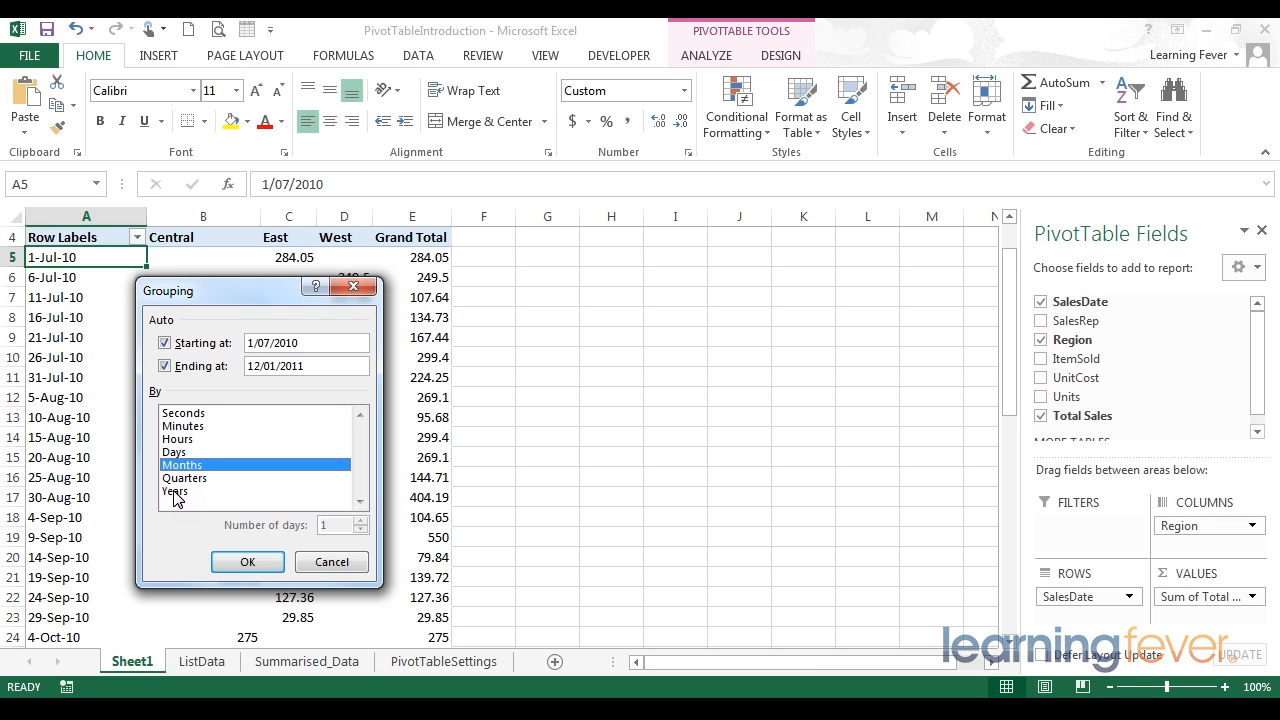
pyautogui.click(174, 491)
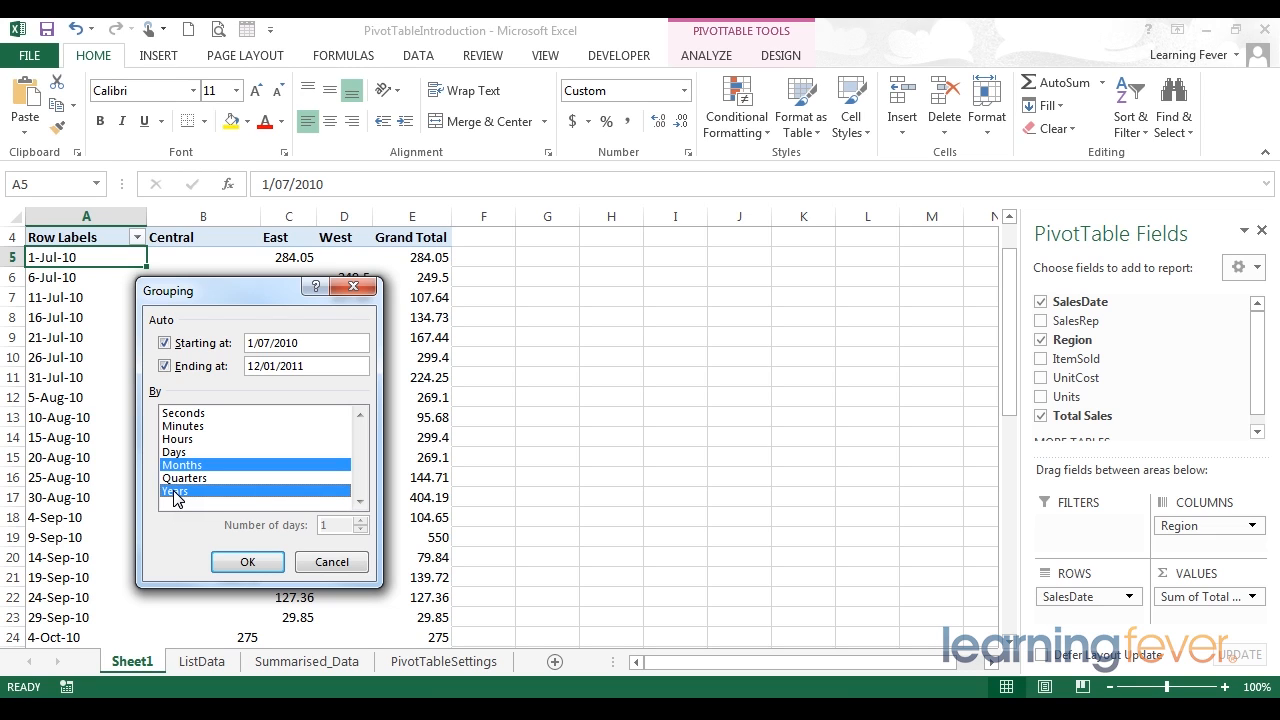
pyautogui.click(173, 491)
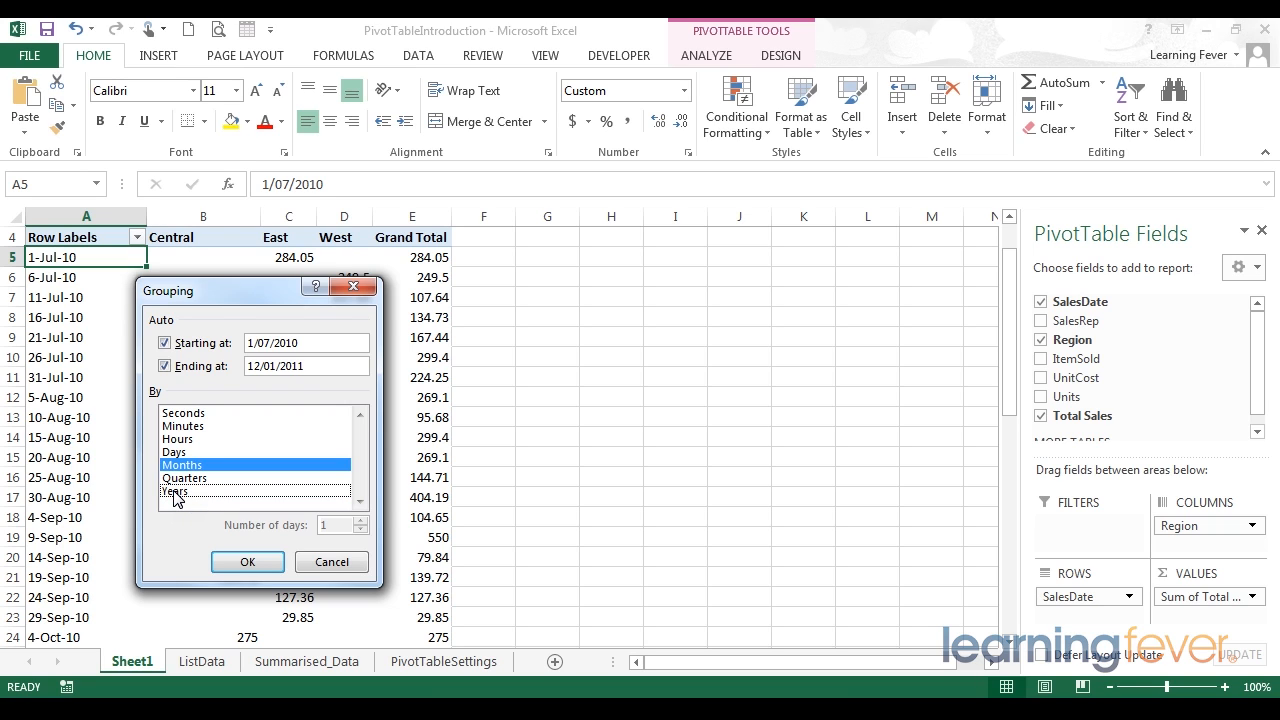
pyautogui.moveTo(322, 342); pyautogui.dragTo(240, 342)
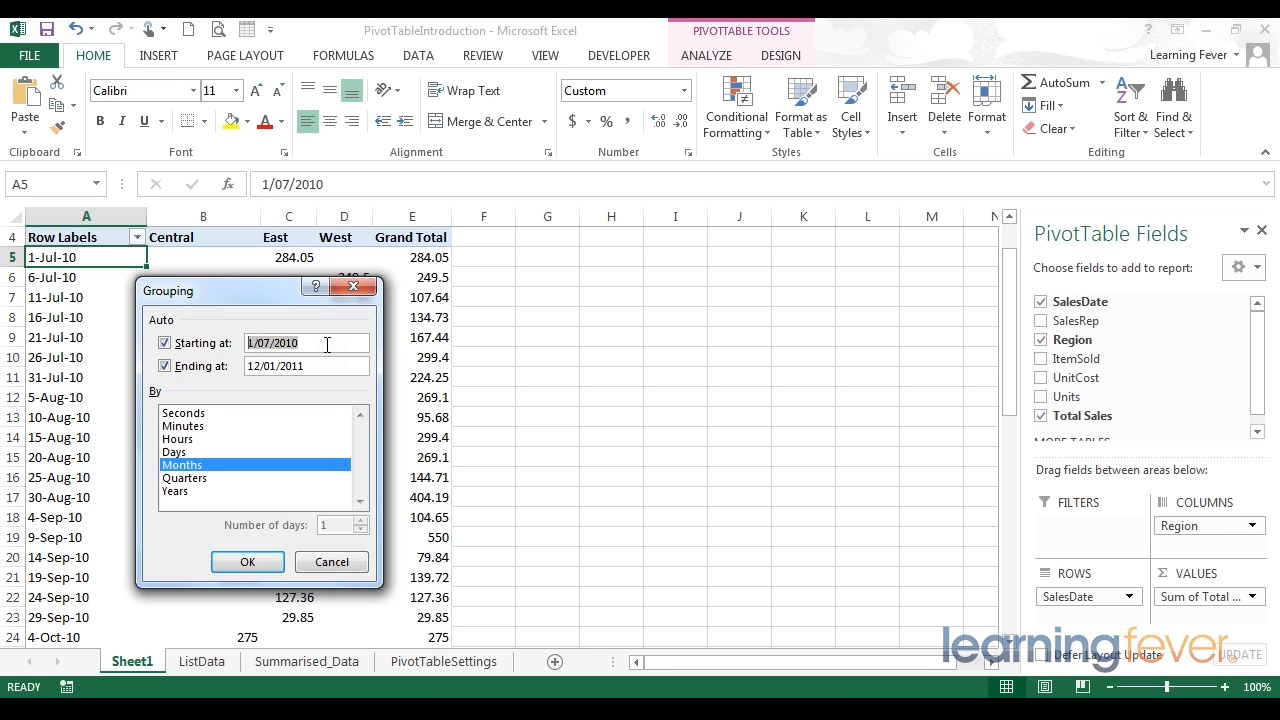
pyautogui.click(248, 563)
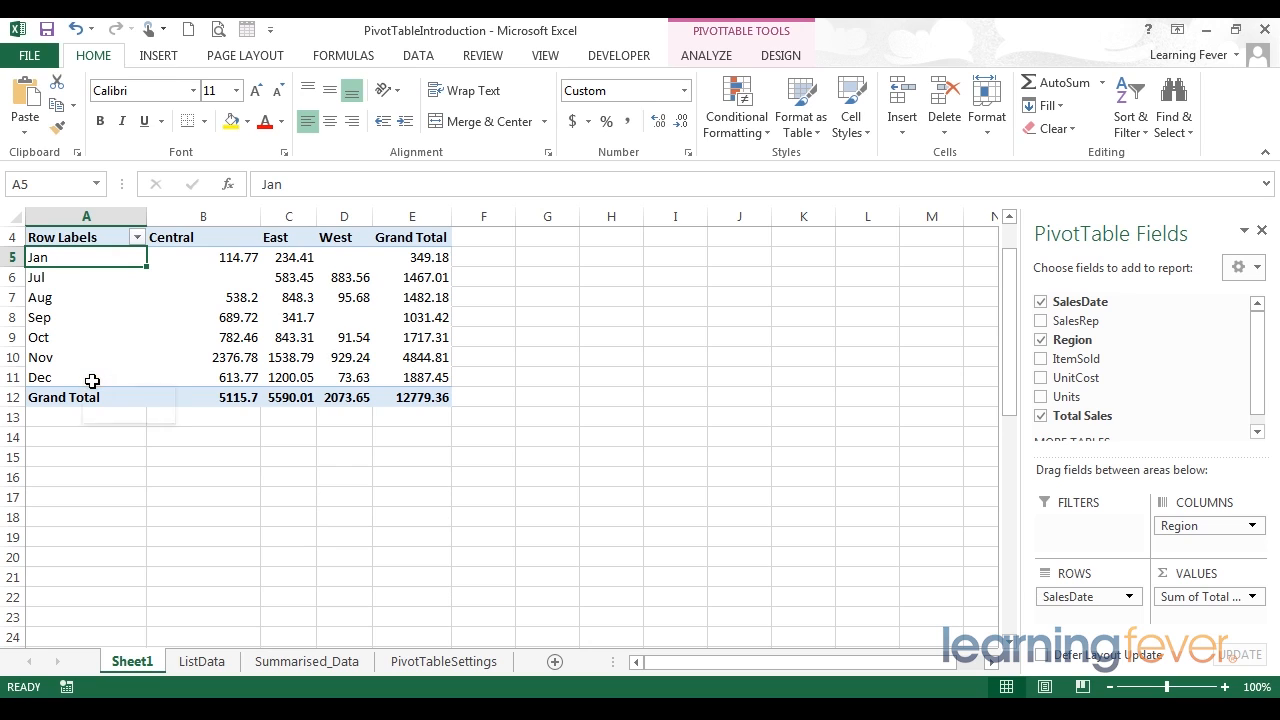
# Regroup the monthly row labels by both Months and Years
pyautogui.click(68, 300)
pyautogui.rightClick(68, 300)
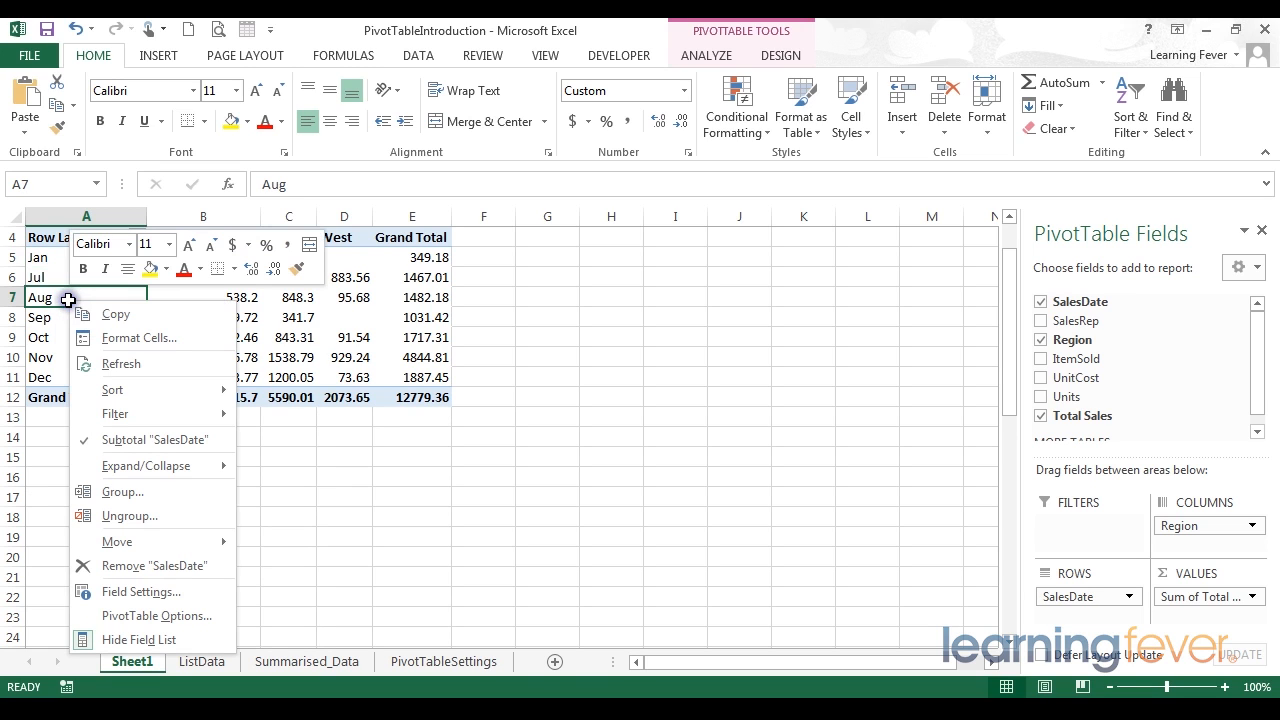
pyautogui.click(126, 493)
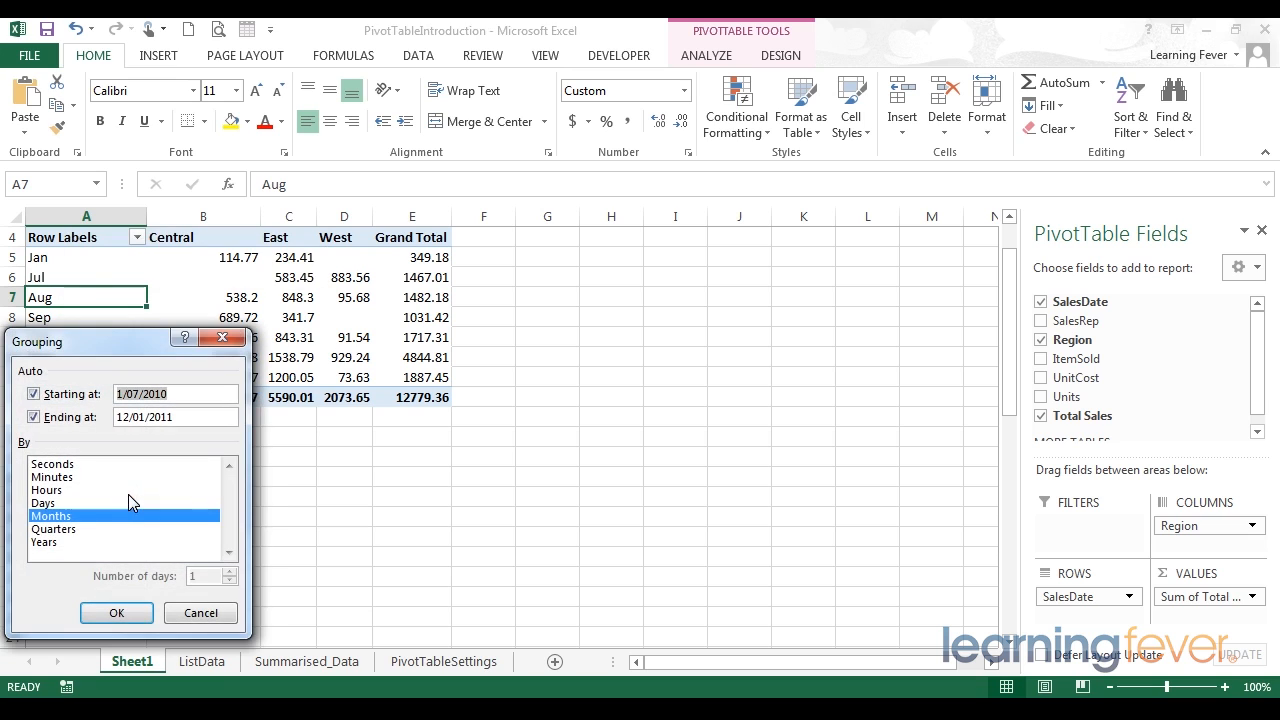
pyautogui.click(47, 543)
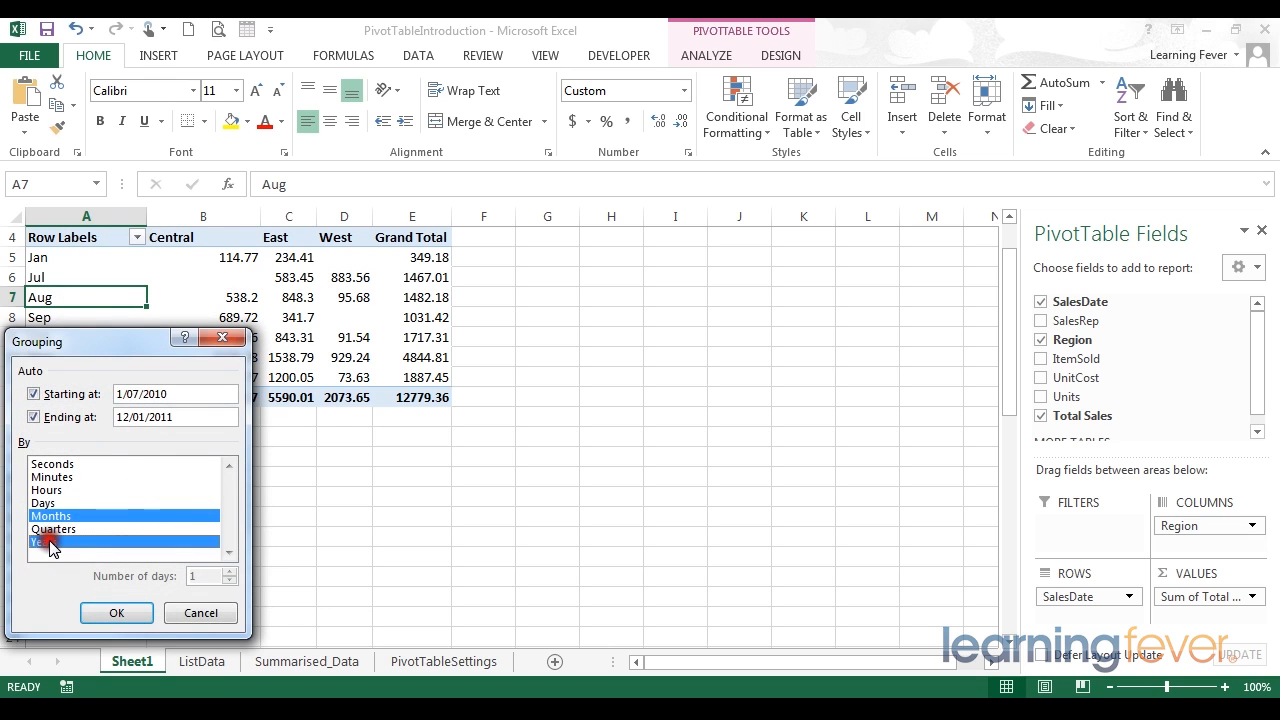
pyautogui.click(127, 618)
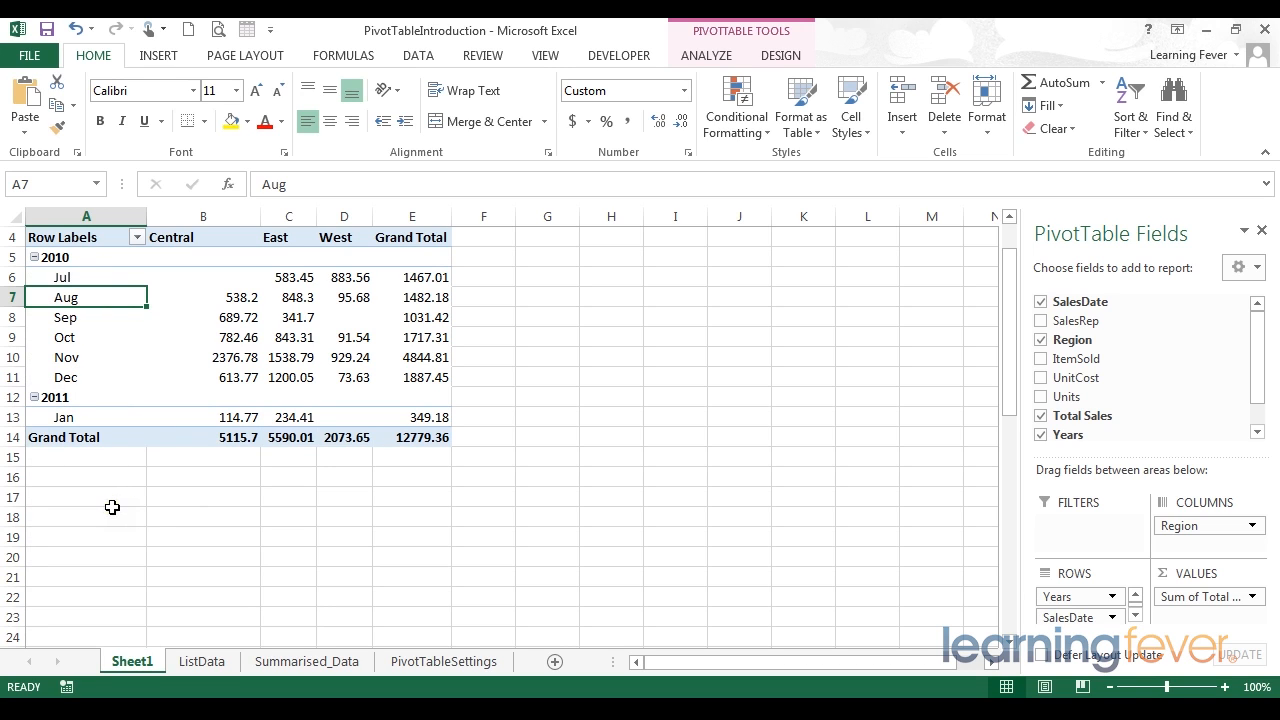
# Collapse the 2010 and 2011 groups to compare the yearly totals, and expand both to the months again
pyautogui.click(34, 257)
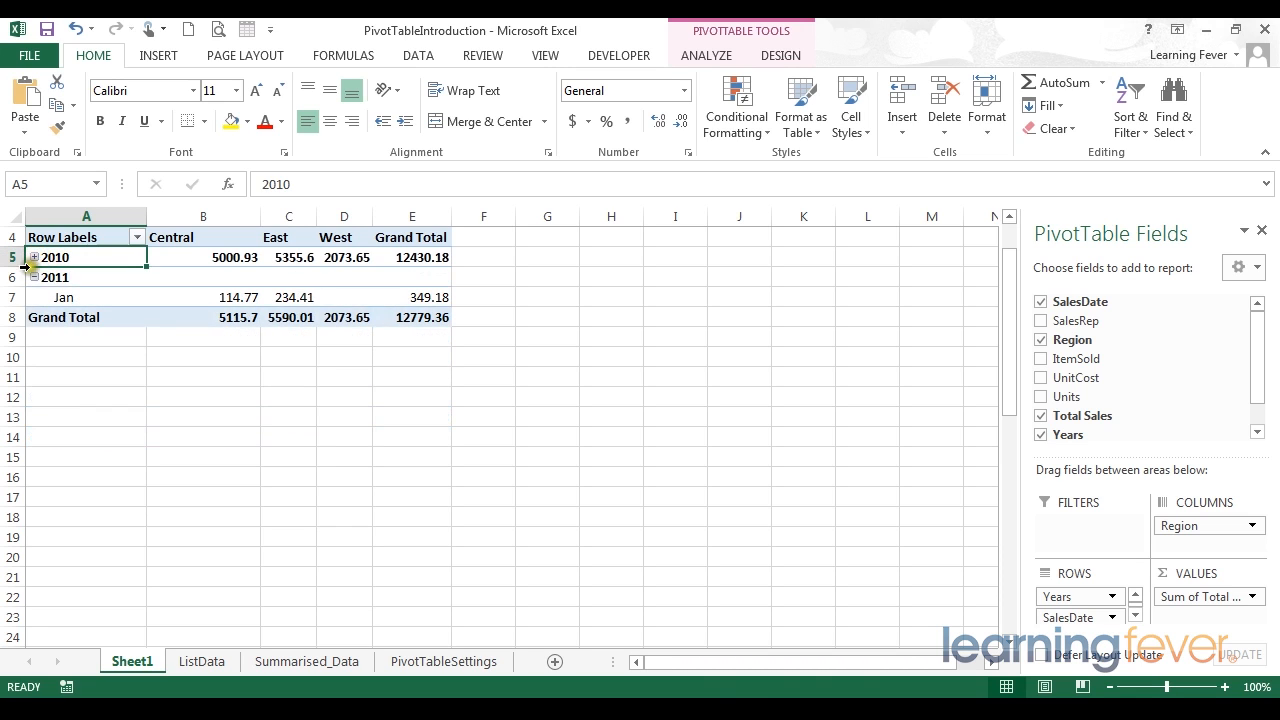
pyautogui.click(34, 277)
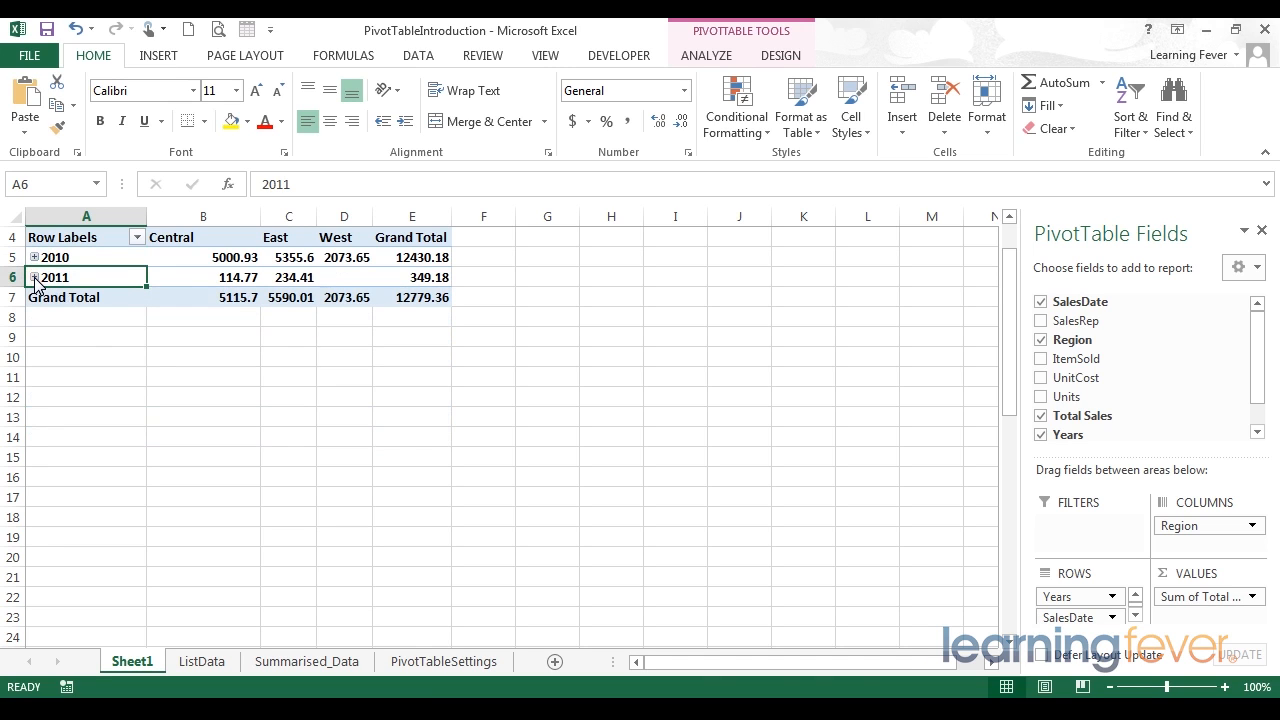
pyautogui.click(34, 257)
pyautogui.click(34, 257)
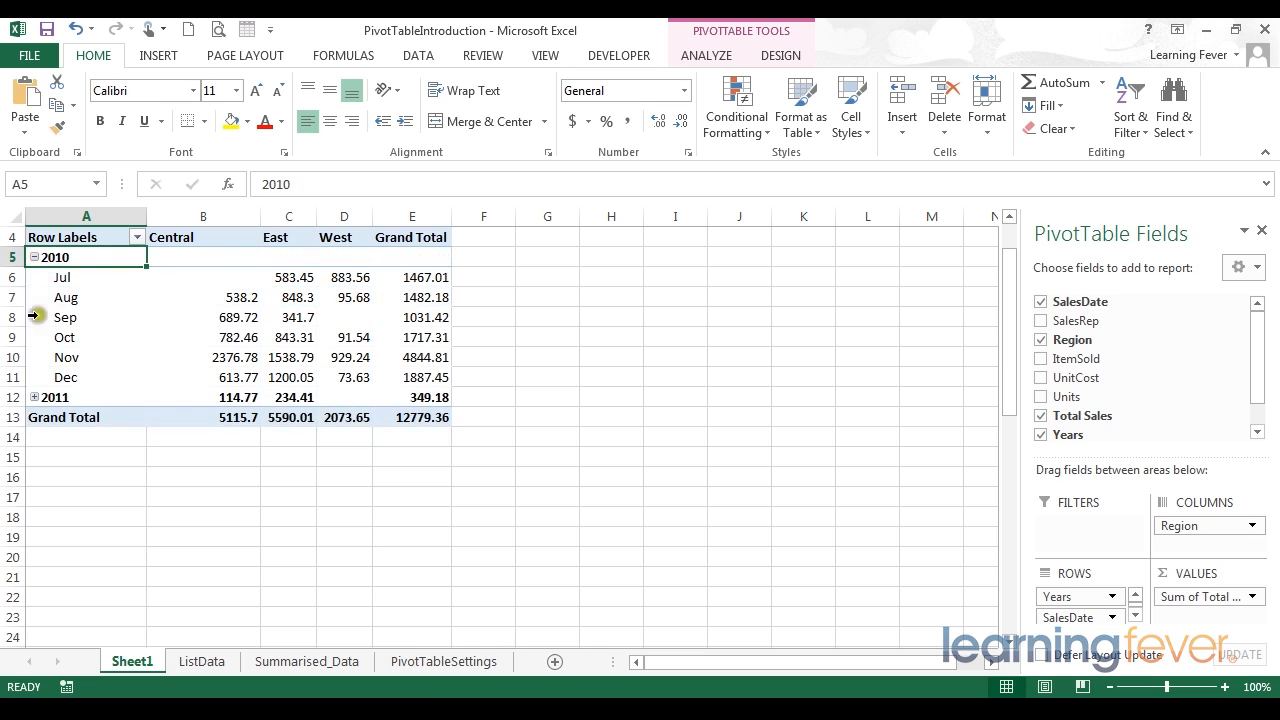
pyautogui.click(34, 397)
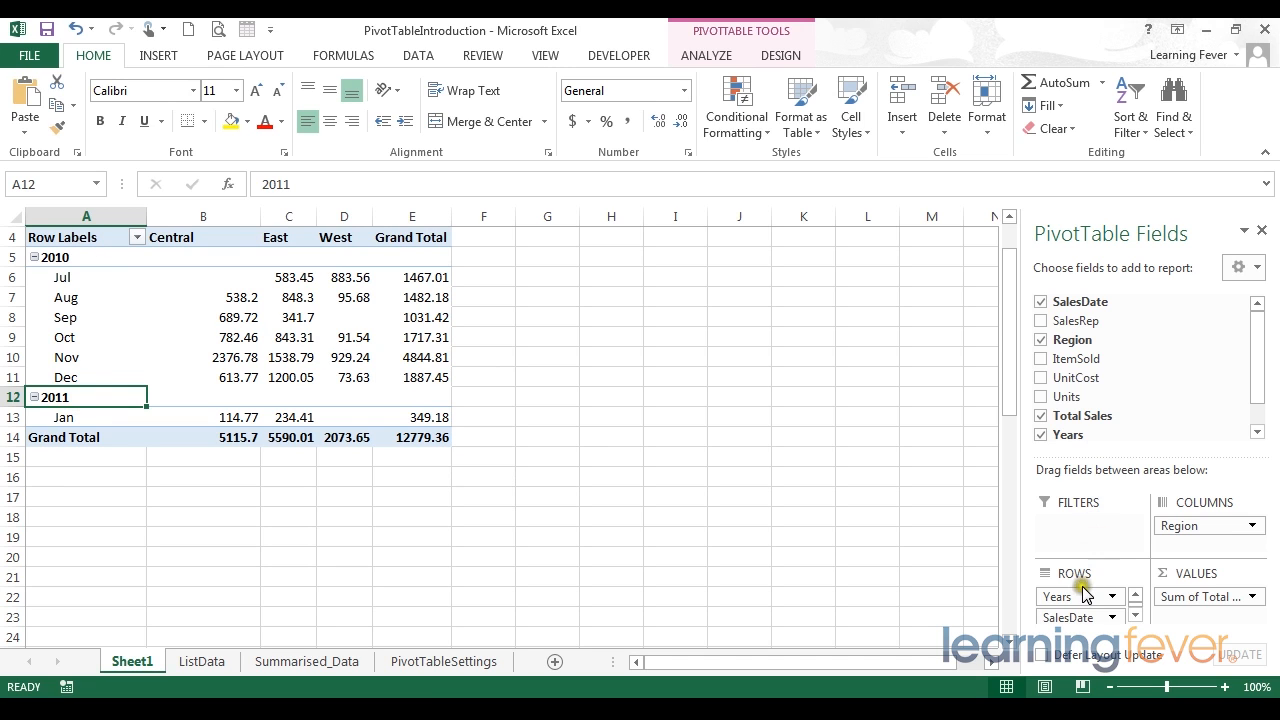
# Move Years and SalesDate to the columns area and Region to the rows area, and replace Total Sales with Units in the values area
pyautogui.moveTo(1076, 597); pyautogui.dragTo(1170, 548)
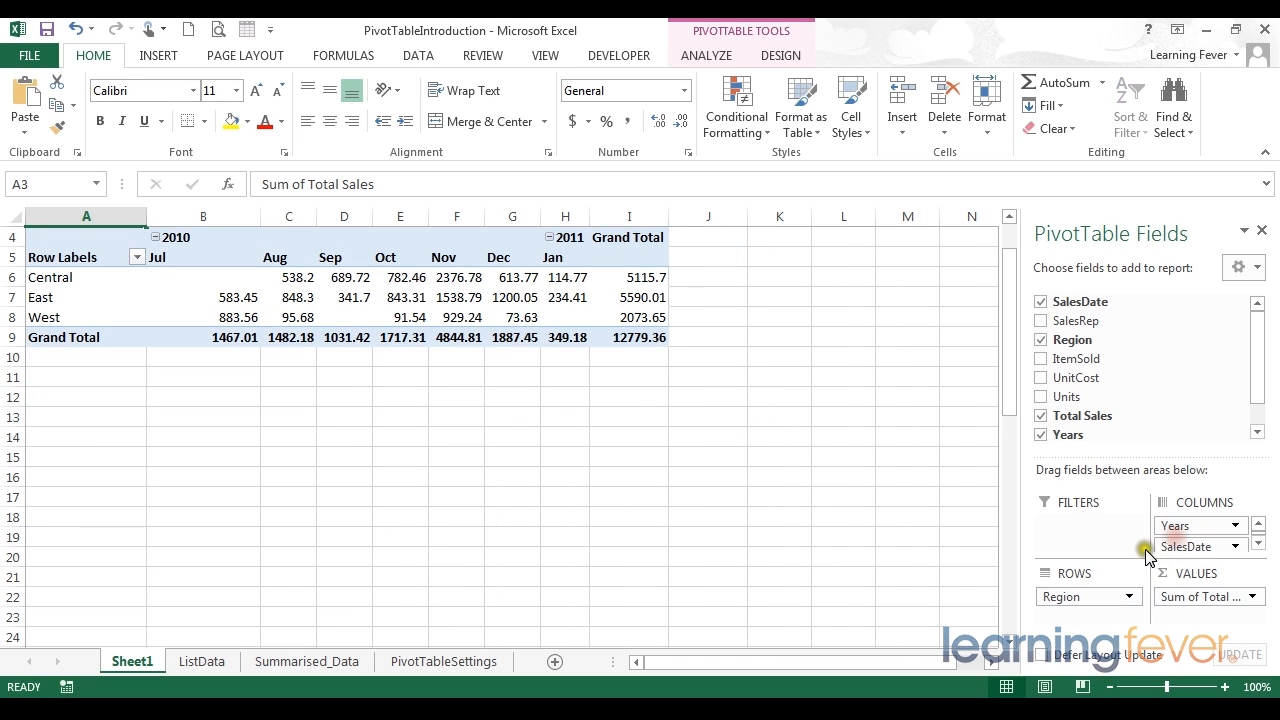
pyautogui.click(1256, 602)
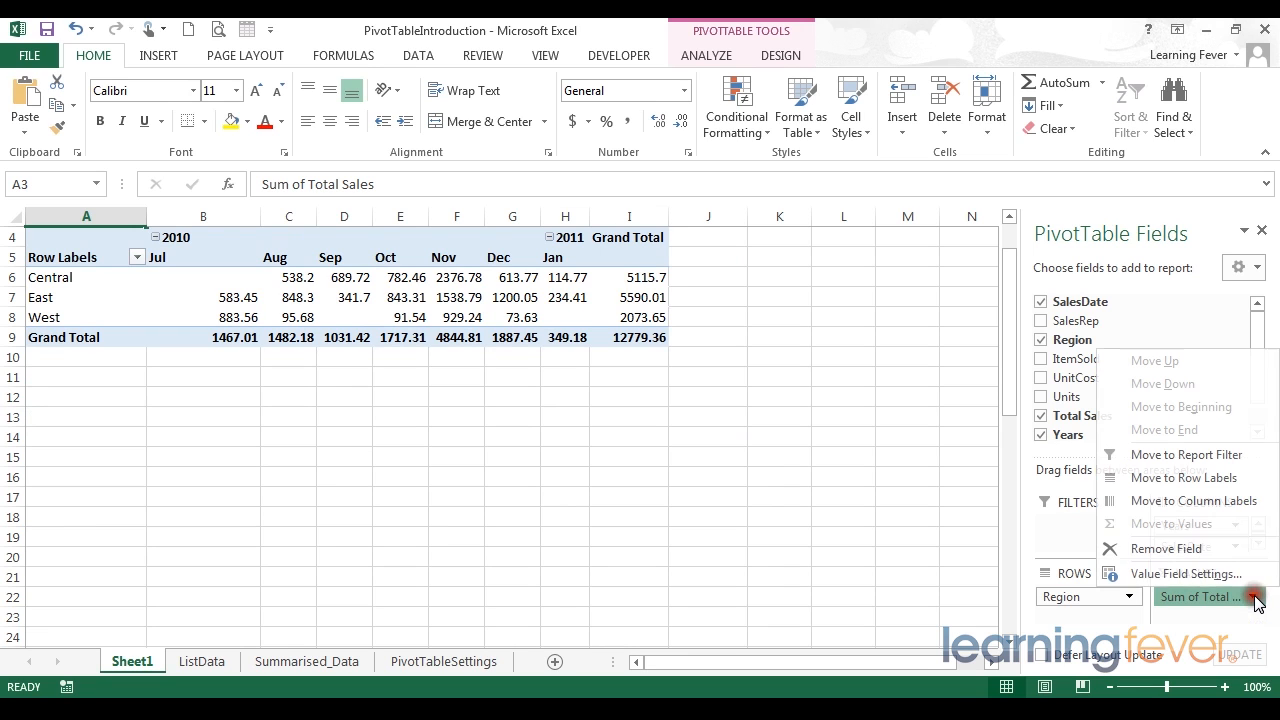
pyautogui.click(1190, 545)
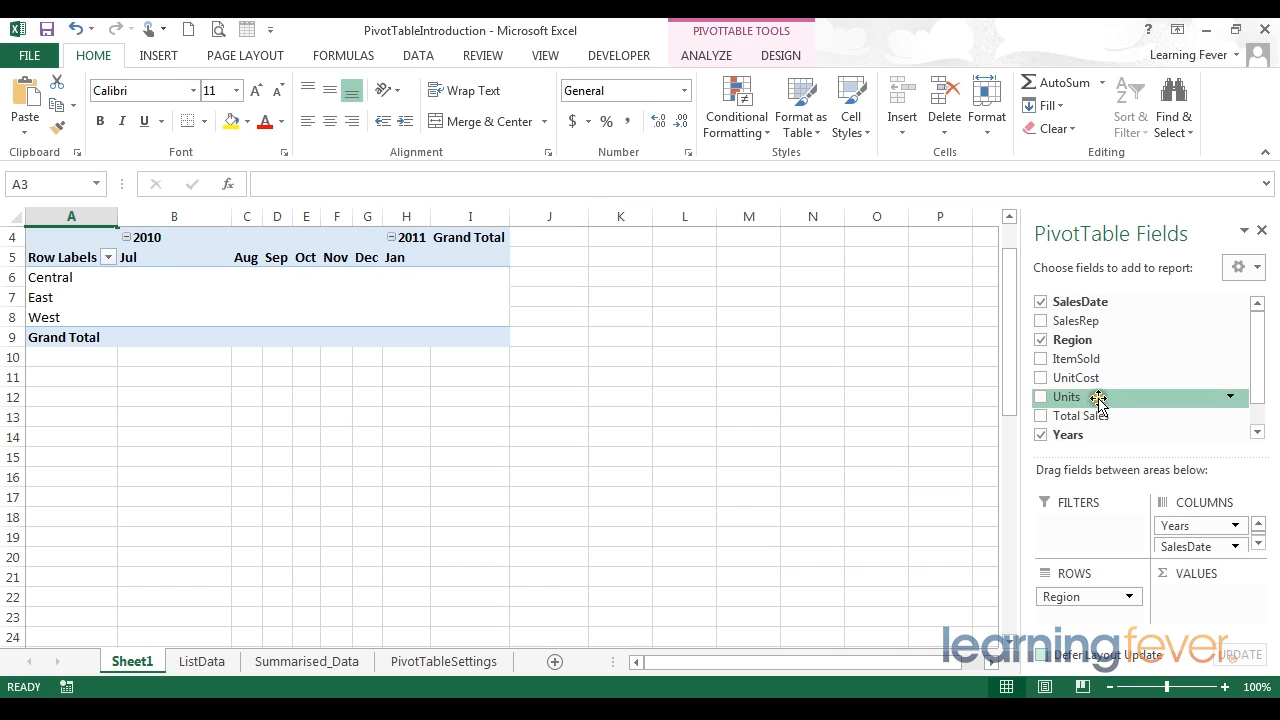
pyautogui.moveTo(1090, 400); pyautogui.dragTo(1198, 606)
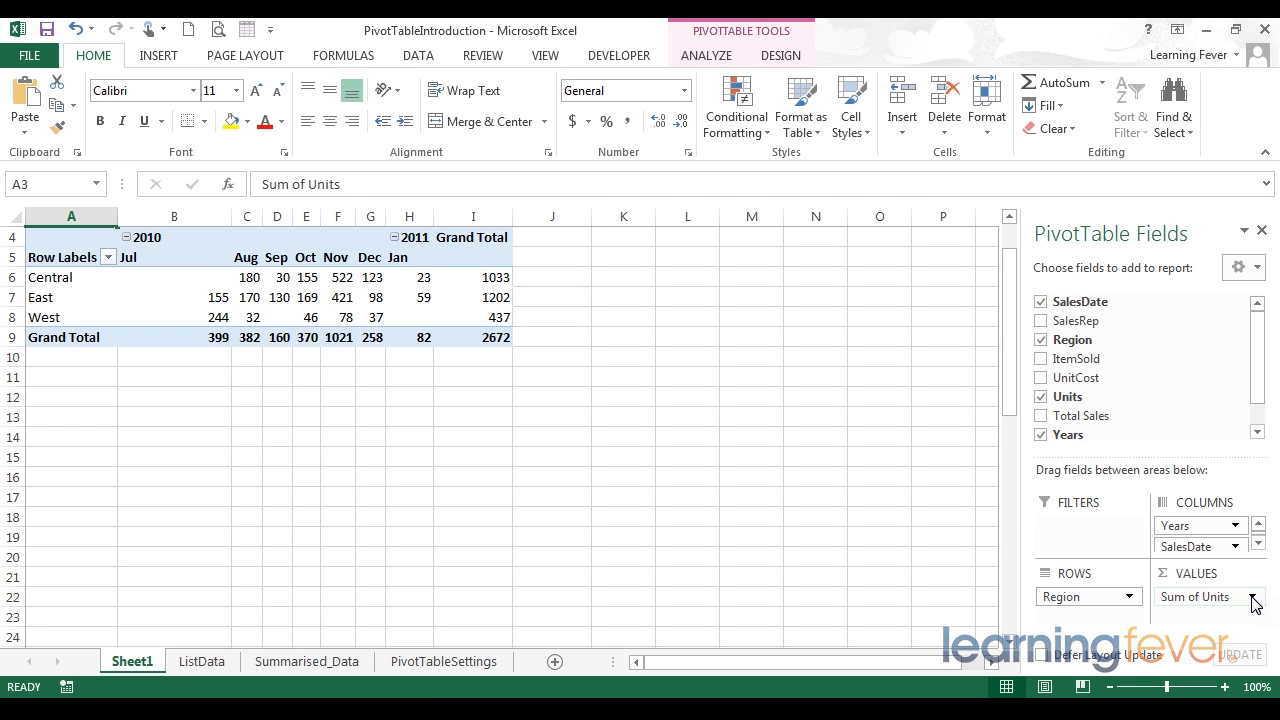
# Summarize the Units value field by Average, and select the region values to inspect the monthly averages
pyautogui.click(1253, 598)
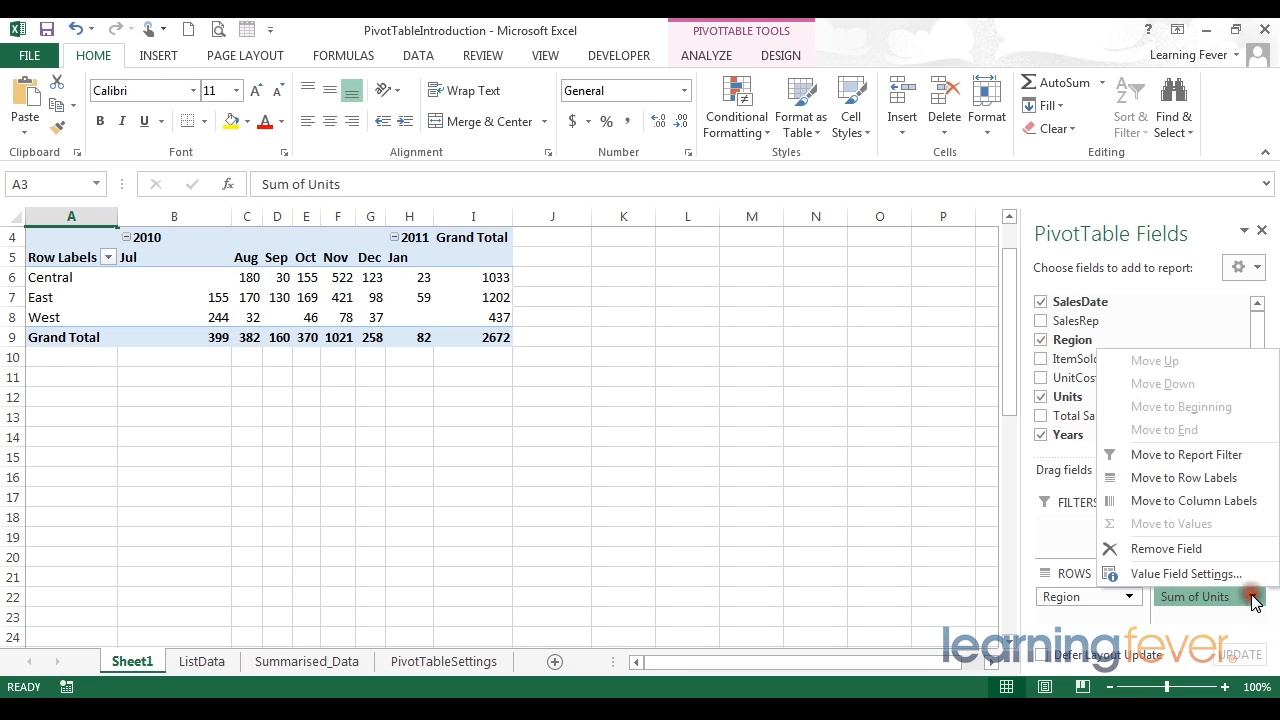
pyautogui.click(1172, 574)
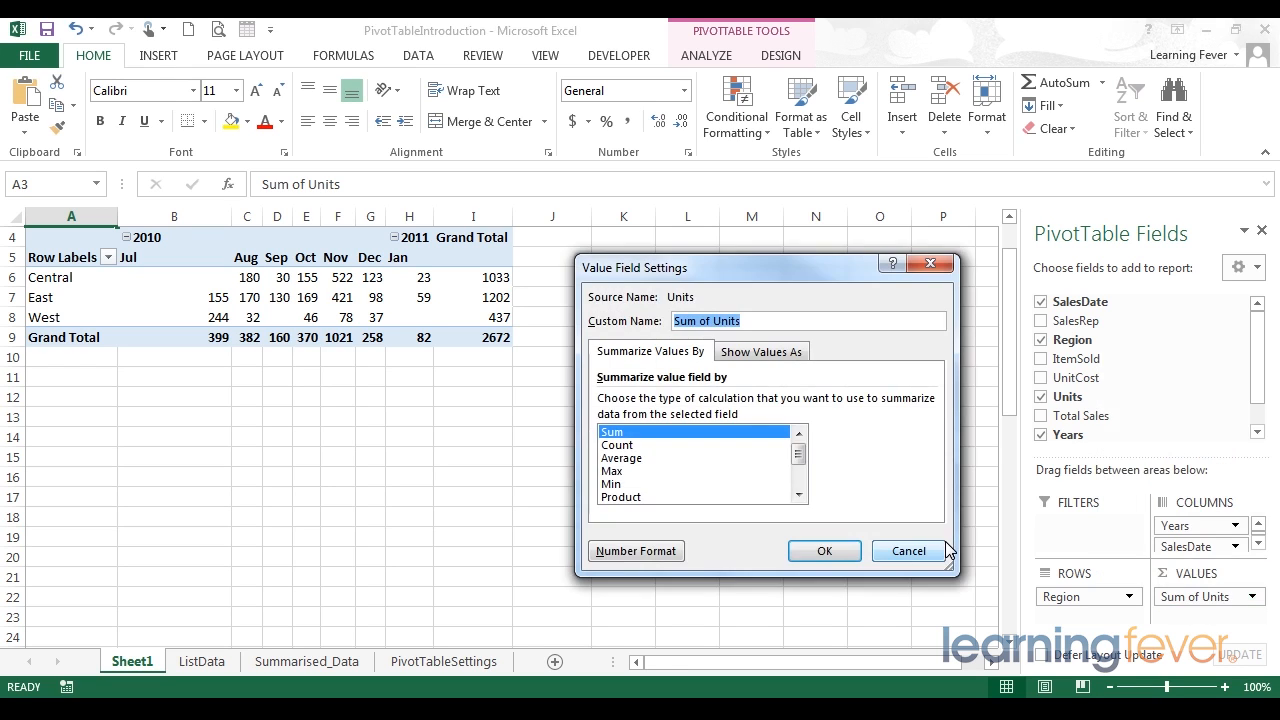
pyautogui.click(628, 434)
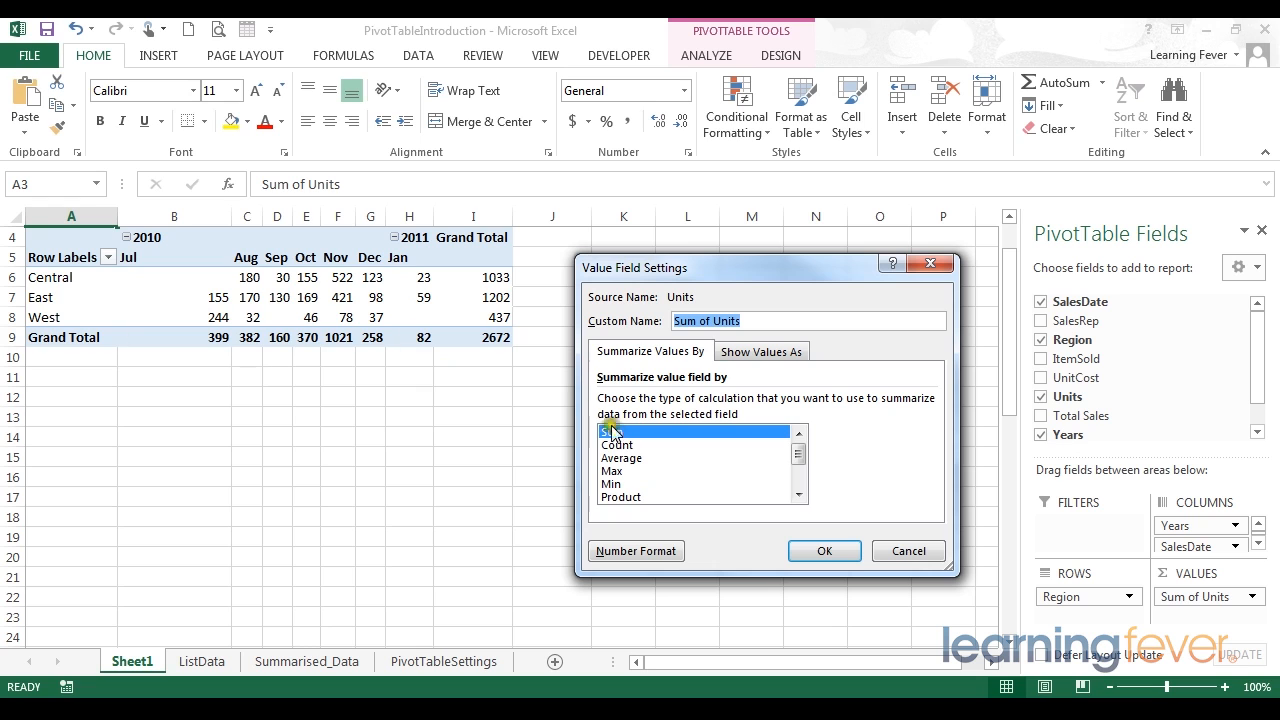
pyautogui.click(620, 458)
pyautogui.click(826, 551)
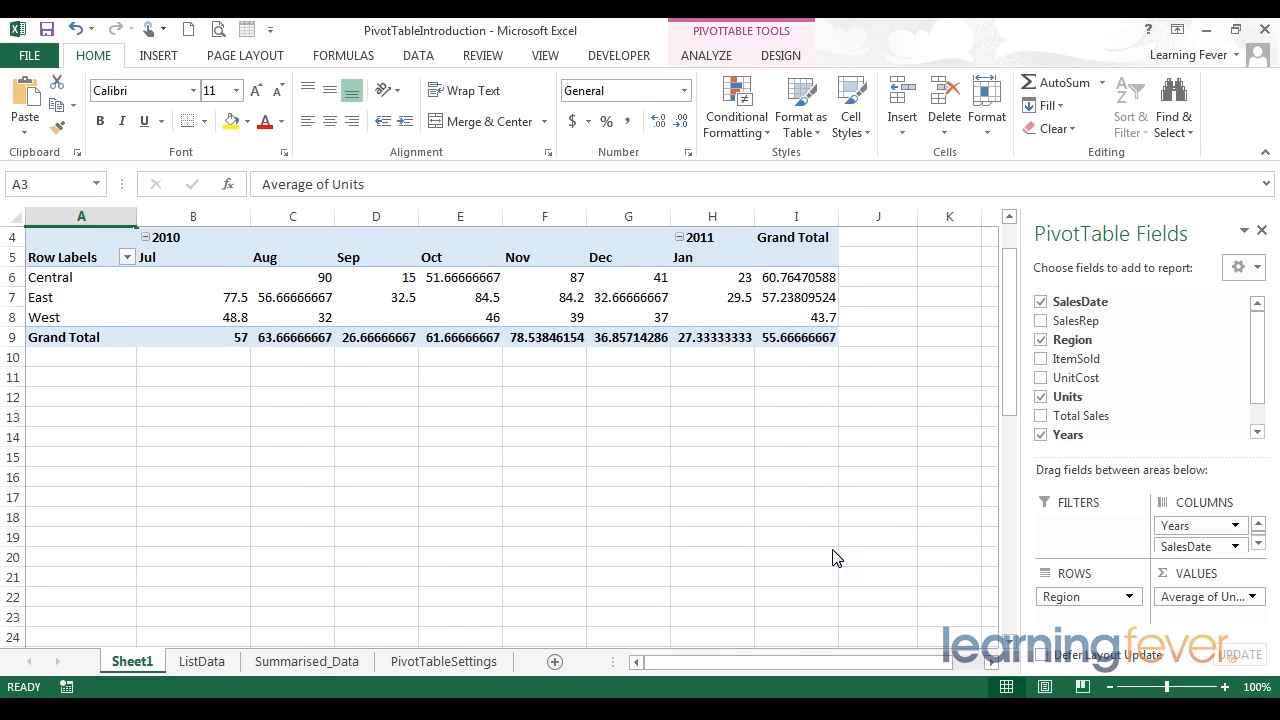
pyautogui.moveTo(214, 277); pyautogui.dragTo(820, 318)
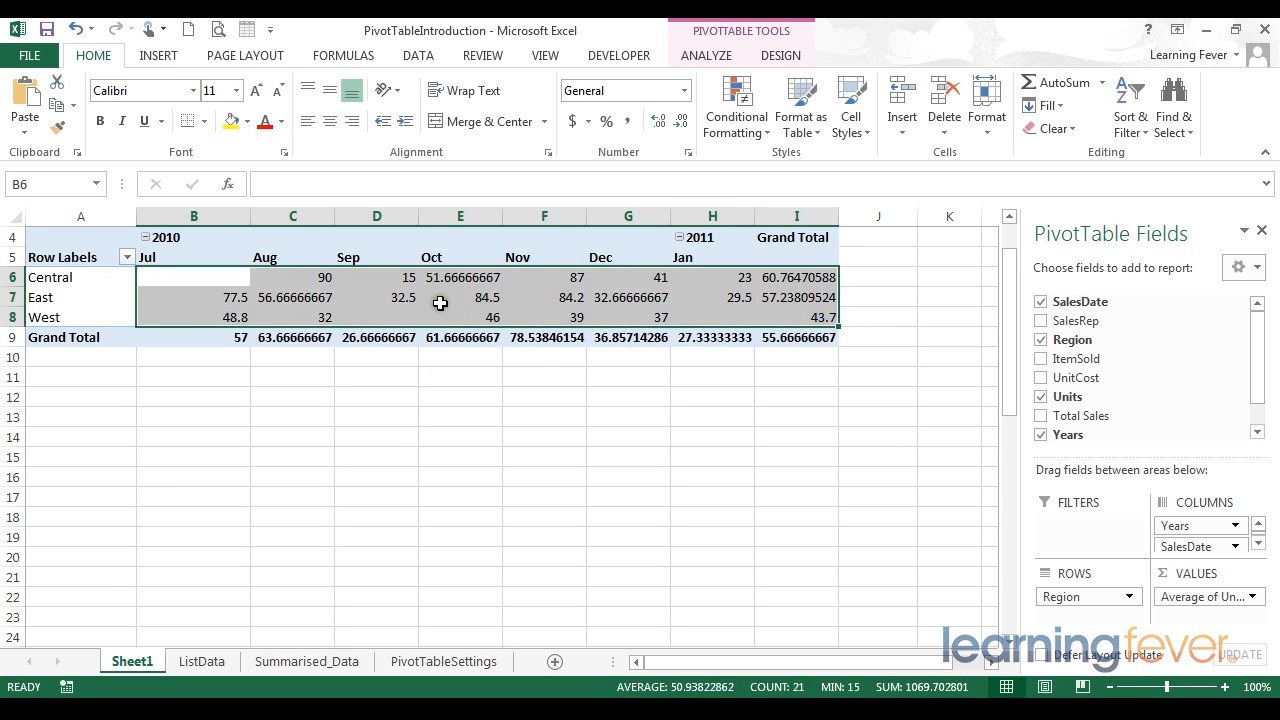
pyautogui.moveTo(440, 303)
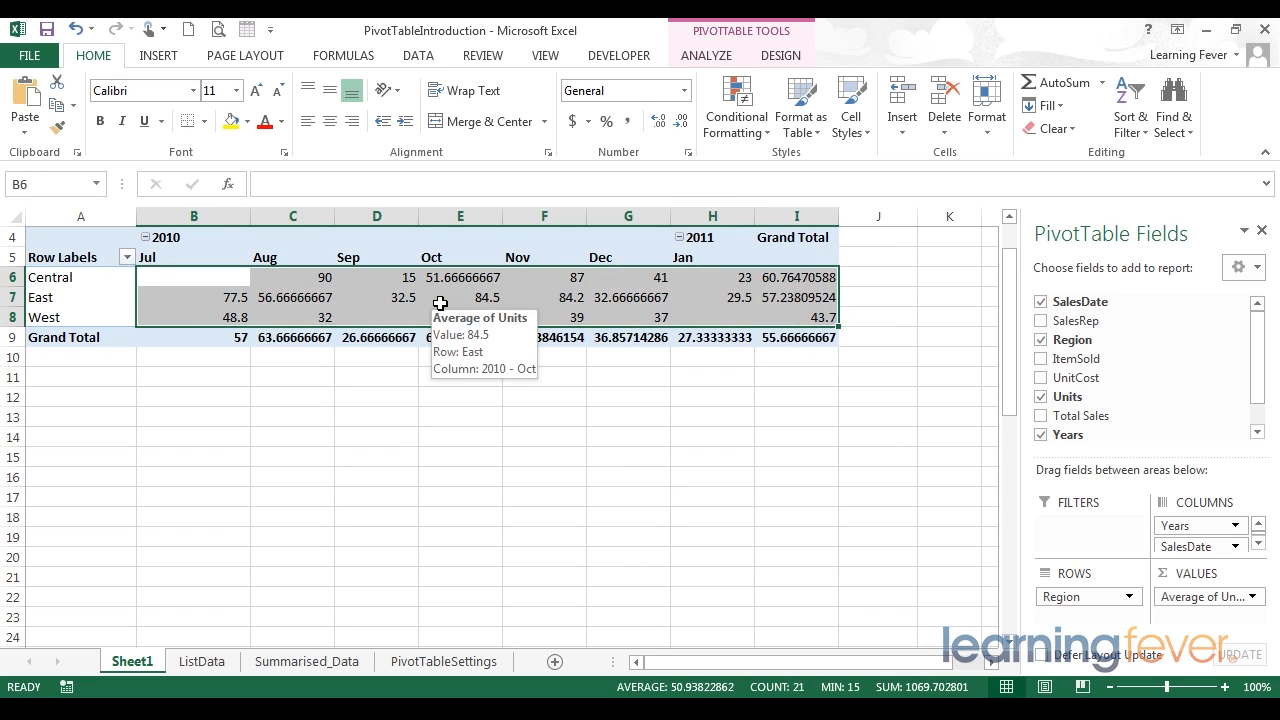
# Change the Units value field's summary calculation to Count
pyautogui.click(1245, 596)
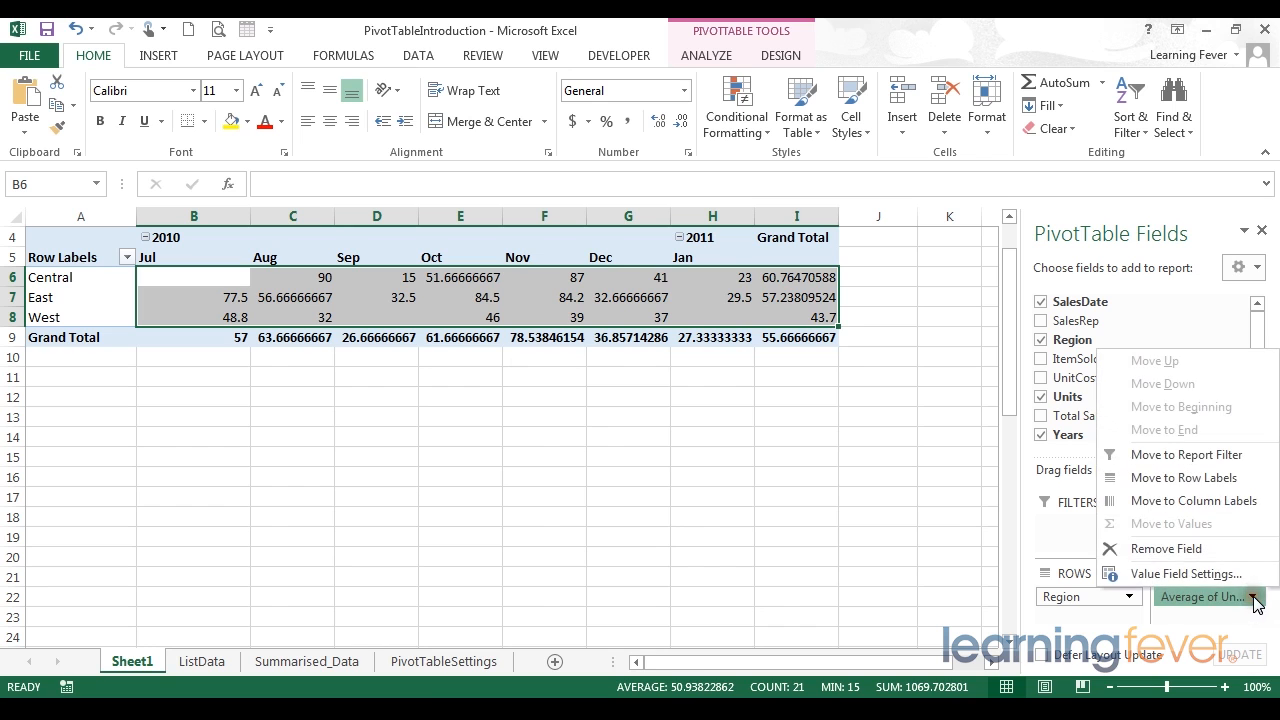
pyautogui.click(1190, 573)
pyautogui.click(635, 445)
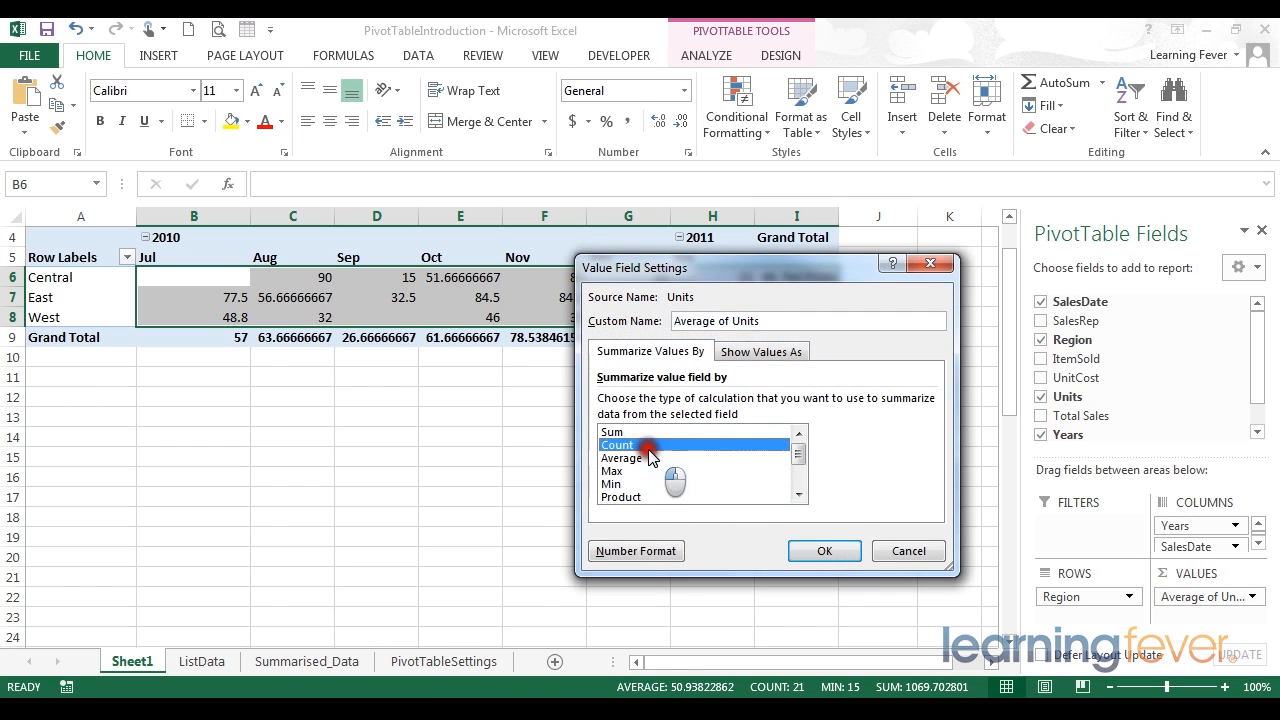
pyautogui.click(846, 551)
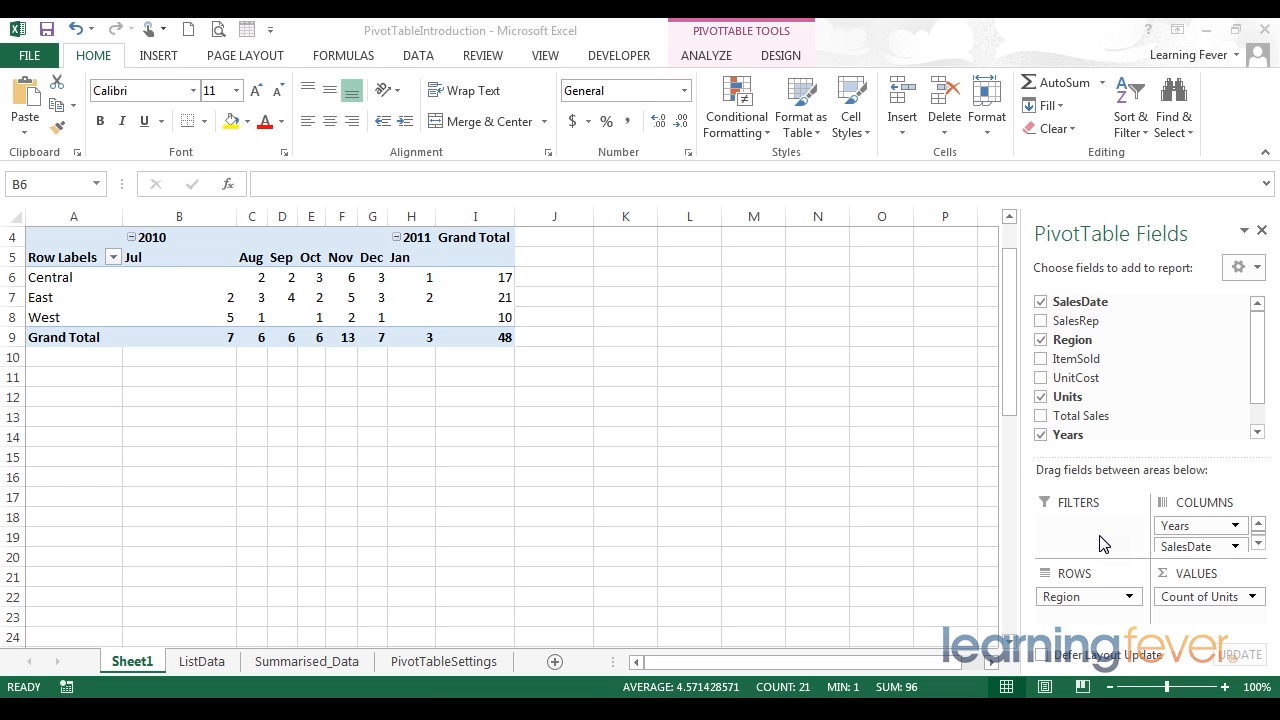
# Add SalesRep as a report filter and restrict the PivotTable to the second sales rep in the list
pyautogui.moveTo(1076, 338); pyautogui.dragTo(1086, 528)
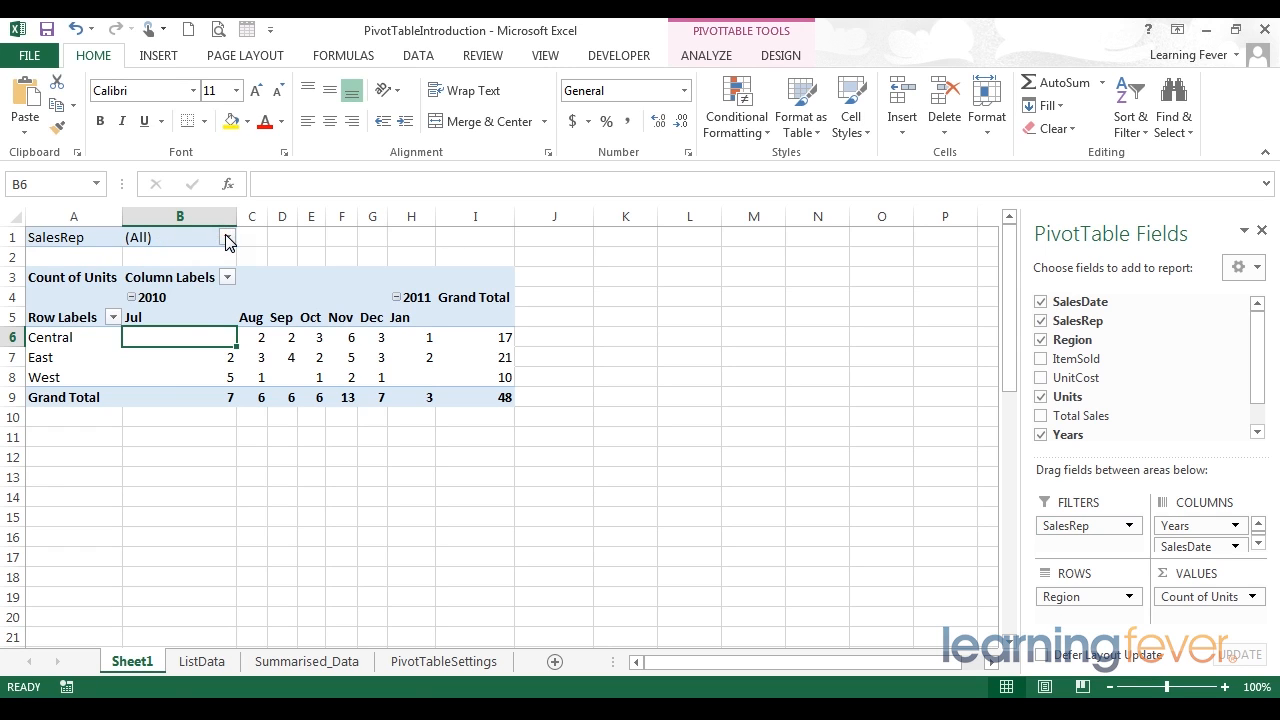
pyautogui.click(228, 238)
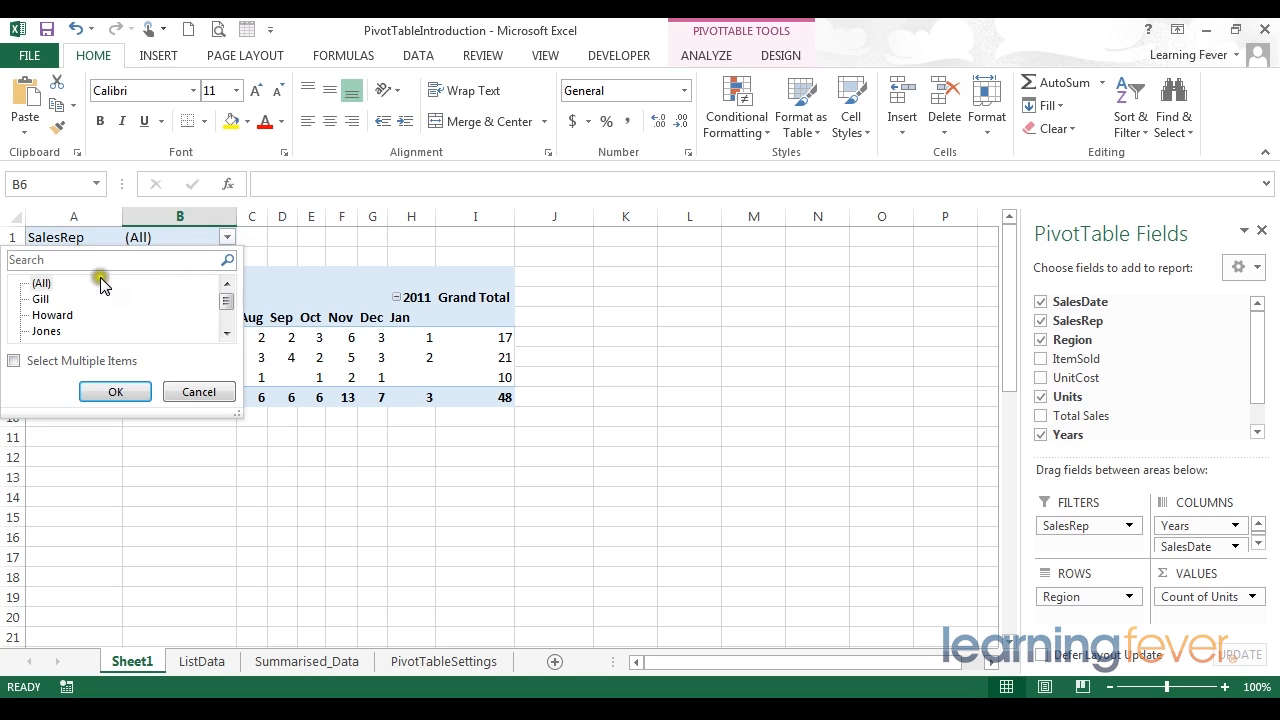
pyautogui.click(46, 316)
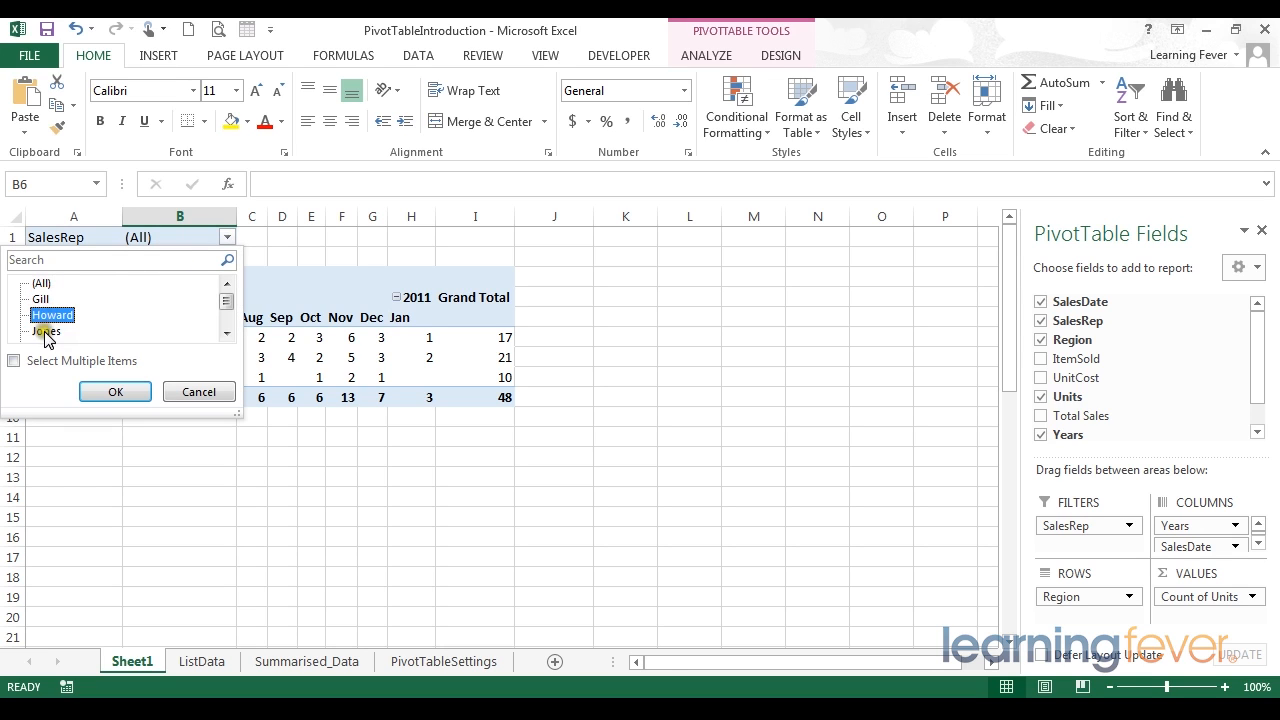
pyautogui.click(114, 393)
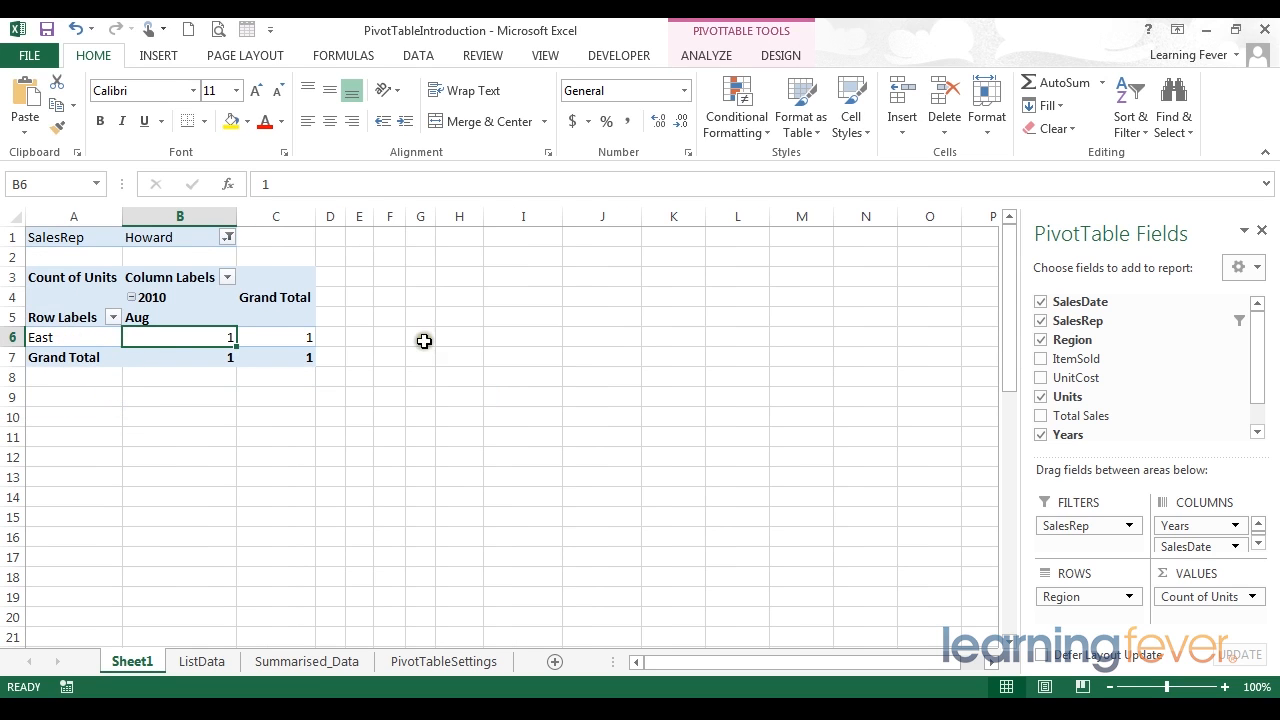
pyautogui.moveTo(310, 334)
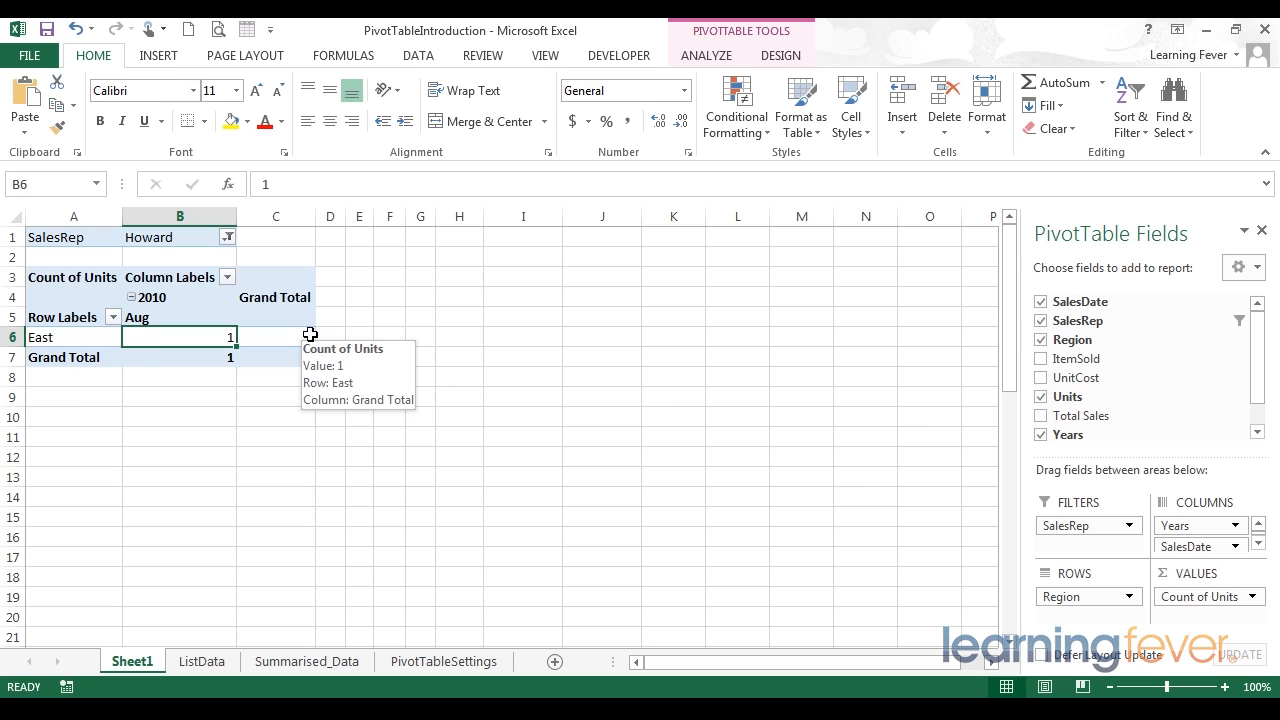
# Allow multiple items in the SalesRep filter and include the third listed sales rep alongside the second
pyautogui.click(229, 238)
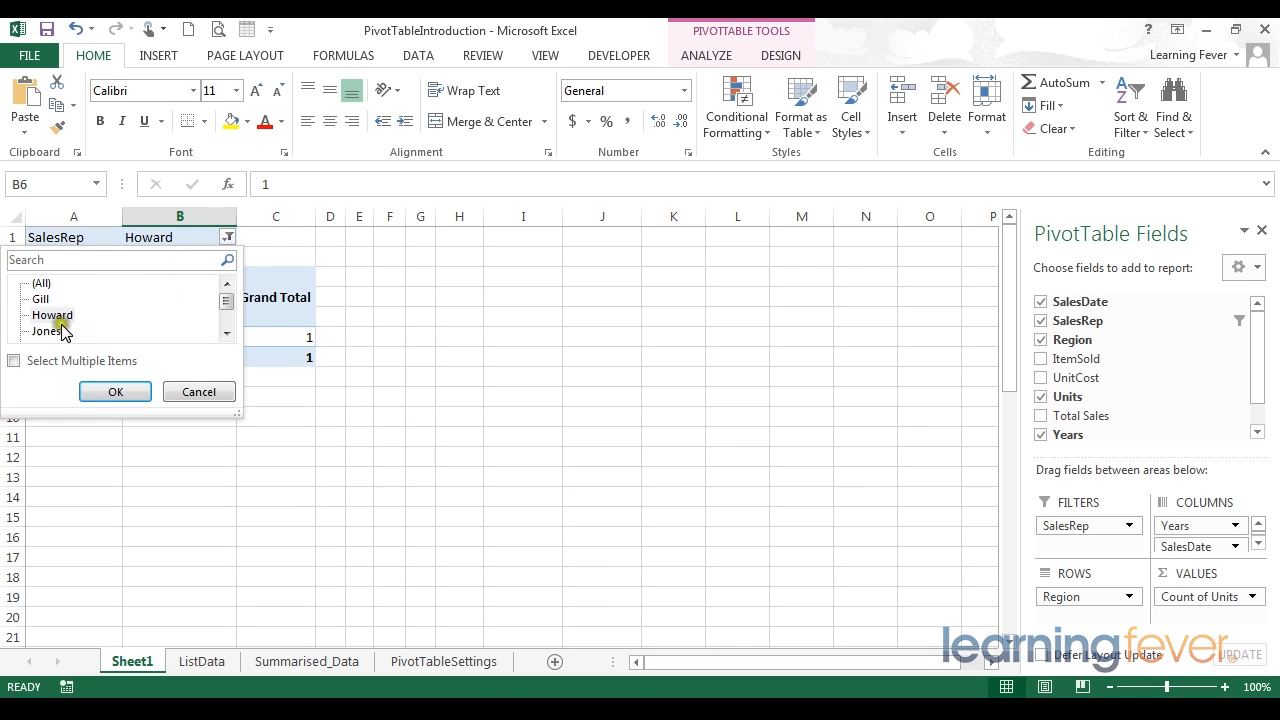
pyautogui.click(13, 362)
pyautogui.click(221, 318)
pyautogui.click(35, 315)
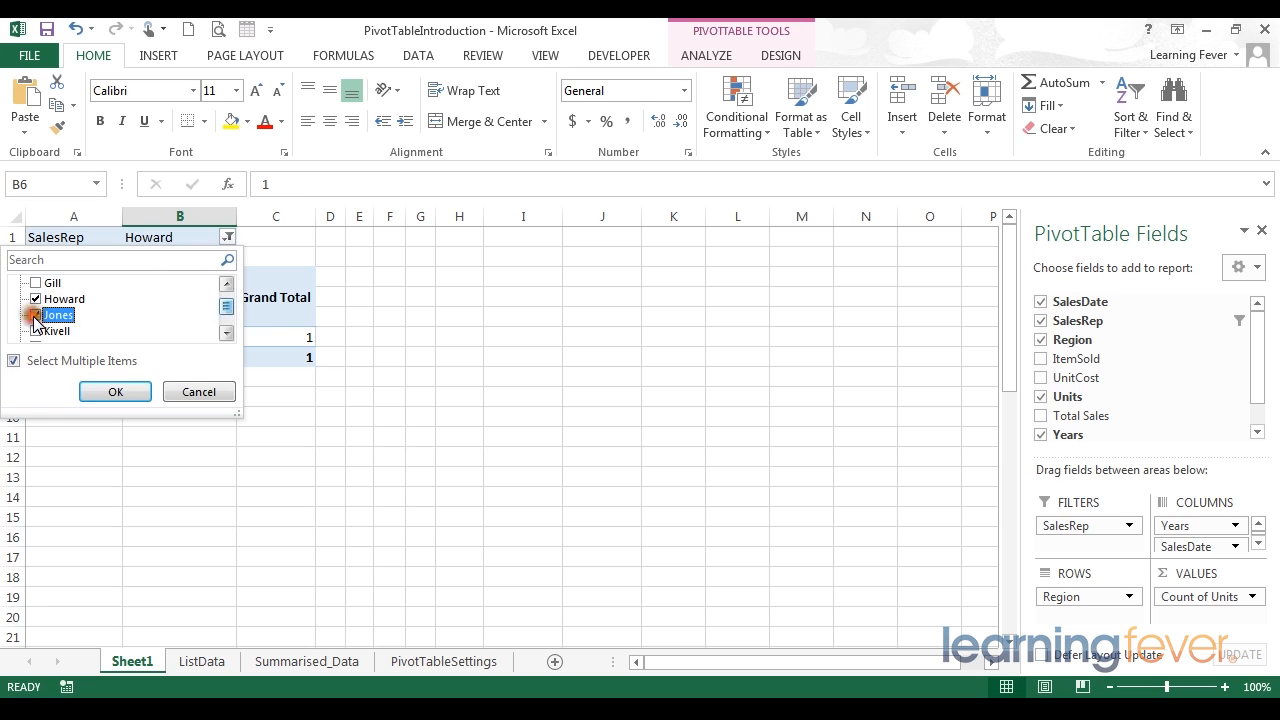
pyautogui.click(114, 390)
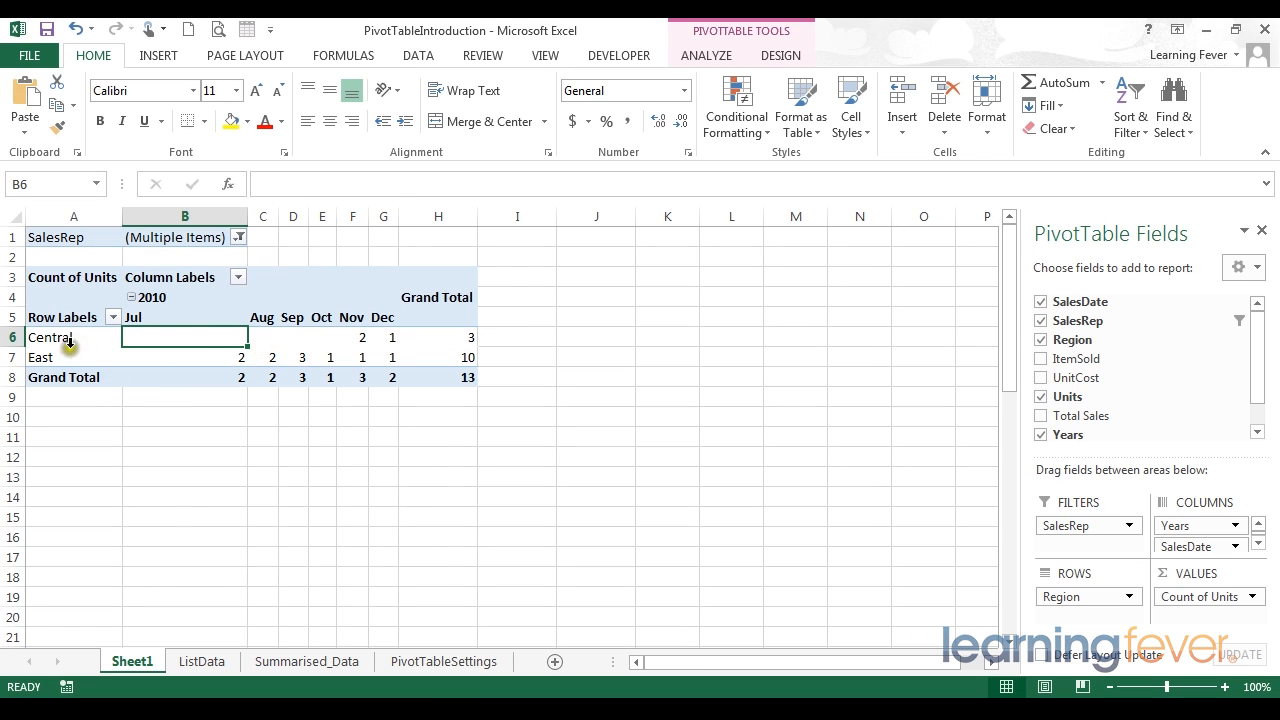
# Open the SalesRep report filter to review which sales reps are selected
pyautogui.click(238, 238)
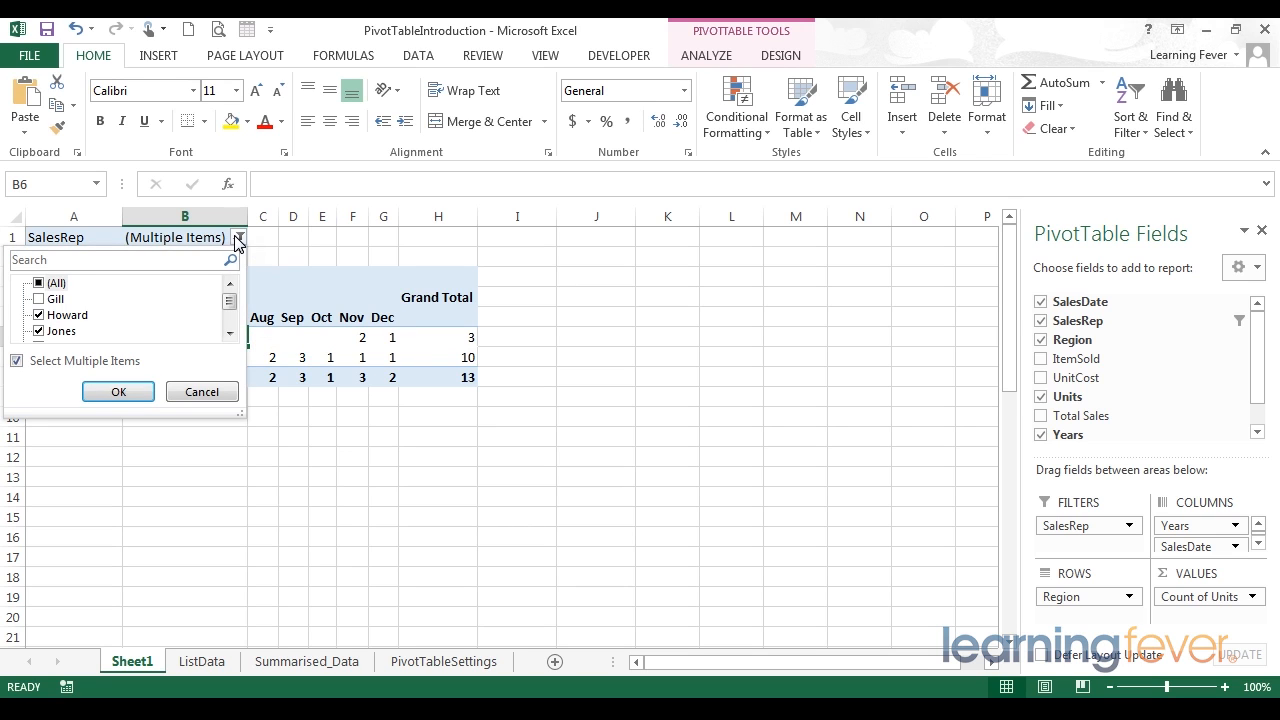
pyautogui.click(238, 239)
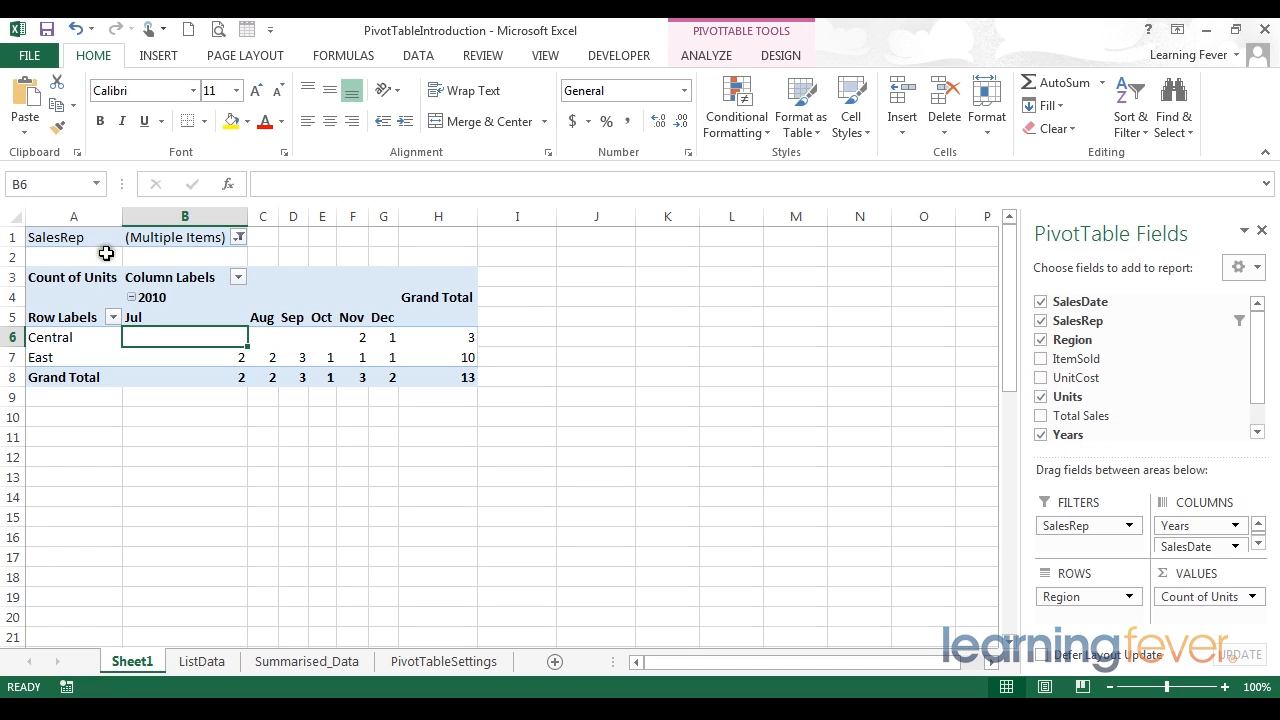
pyautogui.click(239, 238)
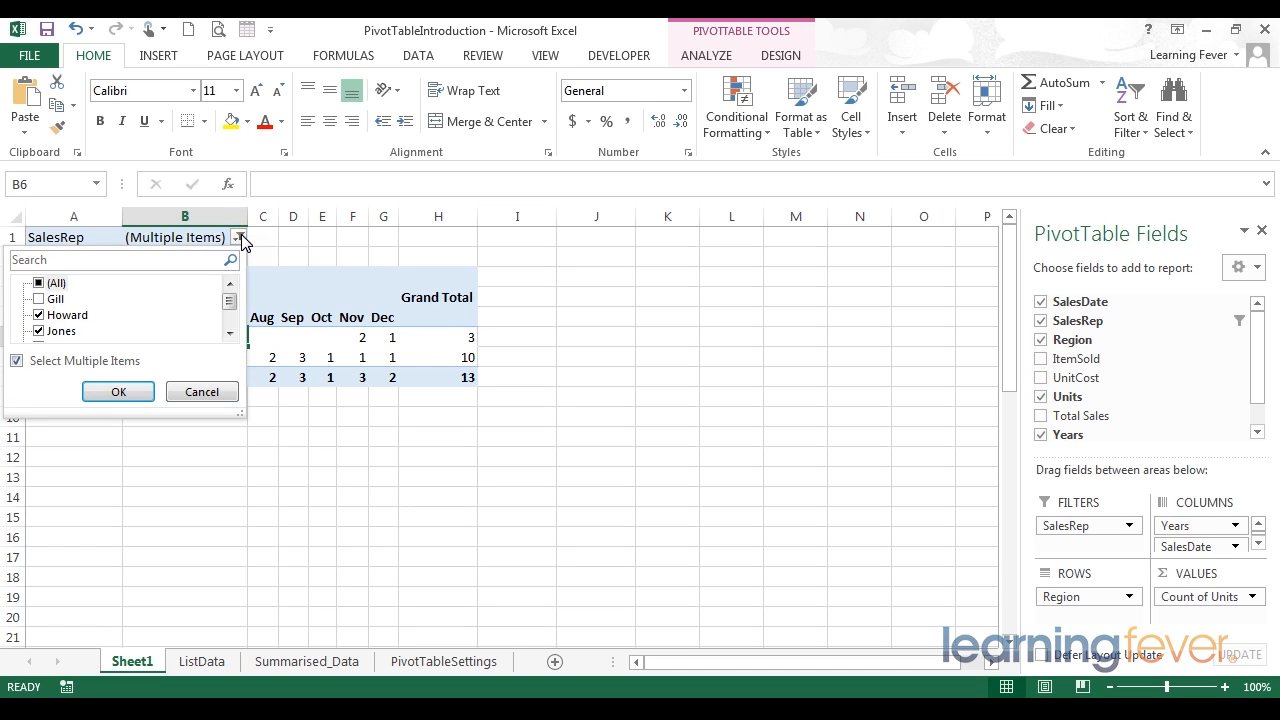